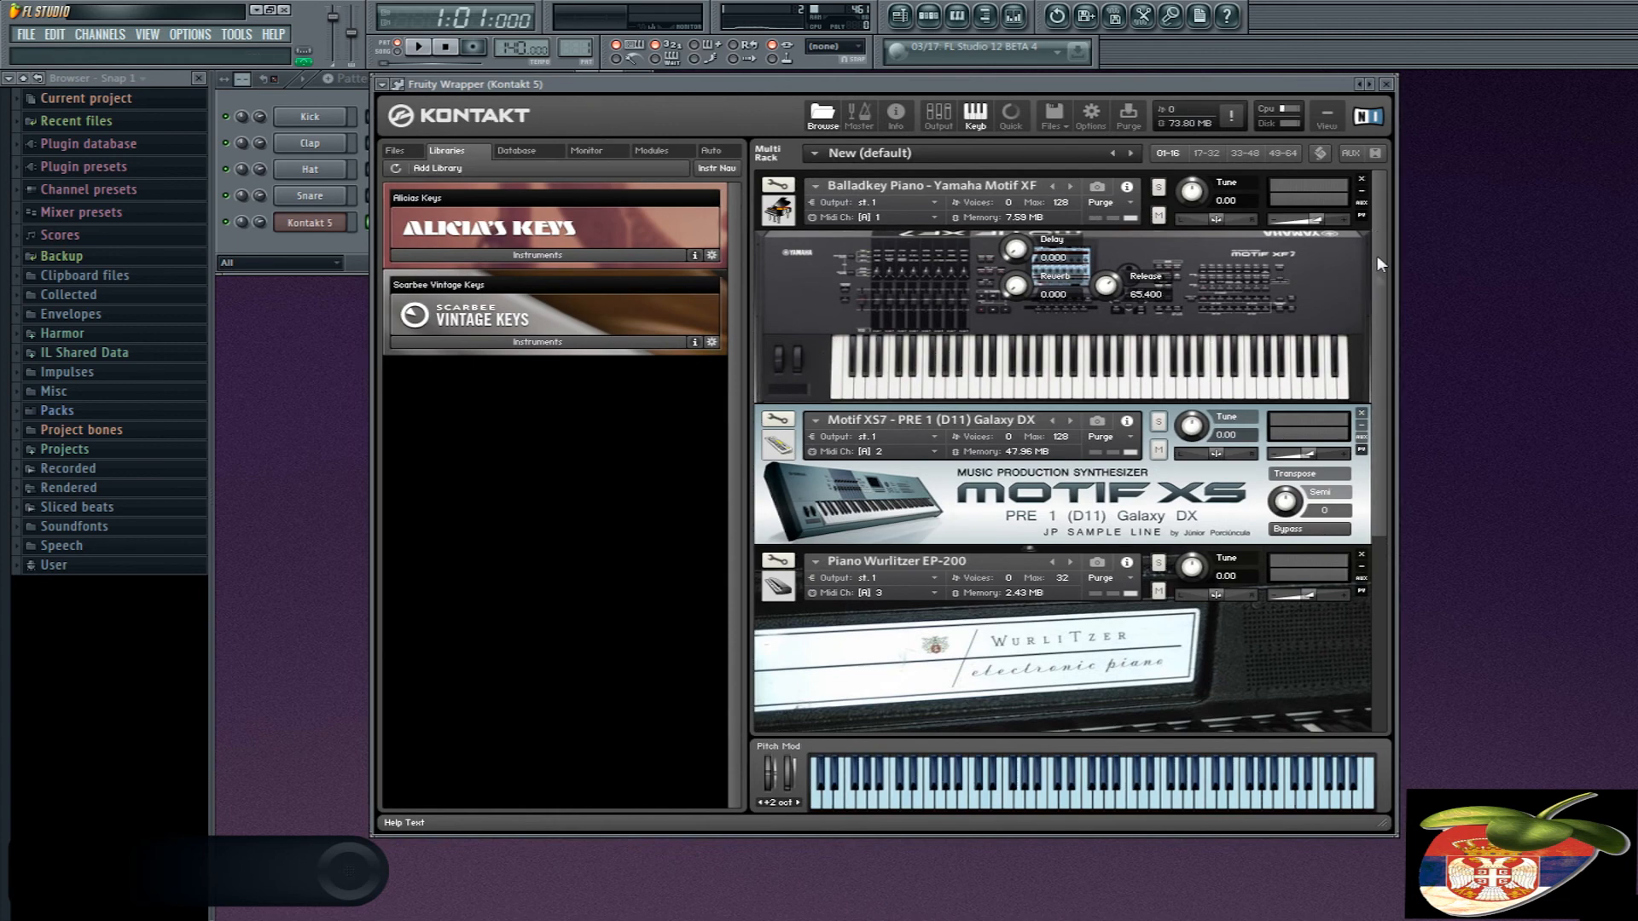
- Look through the instruments loaded in the Kontakt 5 rack, from Balladkey Piano down to Yamaha S90ES Natural Grand
{"action": "scroll", "coordinate": [1377, 230], "scroll_direction": "down", "scroll_amount": 3}
{"action": "scroll", "coordinate": [1391, 205], "scroll_direction": "up", "scroll_amount": 3}
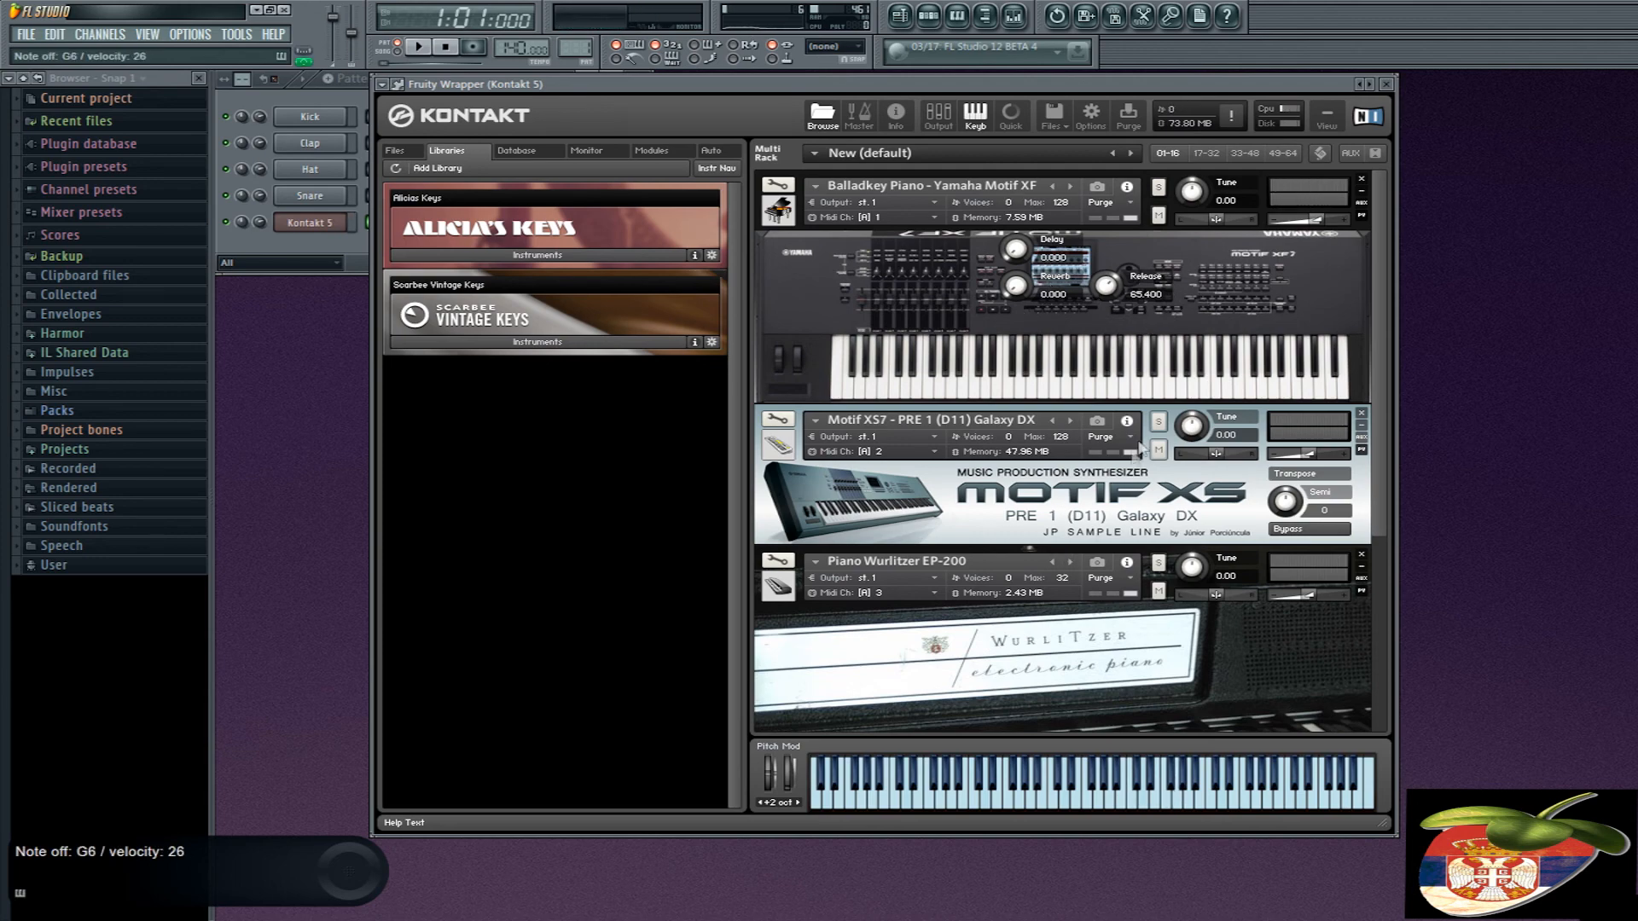
{"action": "scroll", "coordinate": [1146, 443], "scroll_direction": "down", "scroll_amount": 3}
{"action": "scroll", "coordinate": [1121, 534], "scroll_direction": "down", "scroll_amount": 4}
{"action": "scroll", "coordinate": [1118, 533], "scroll_direction": "up", "scroll_amount": 3}
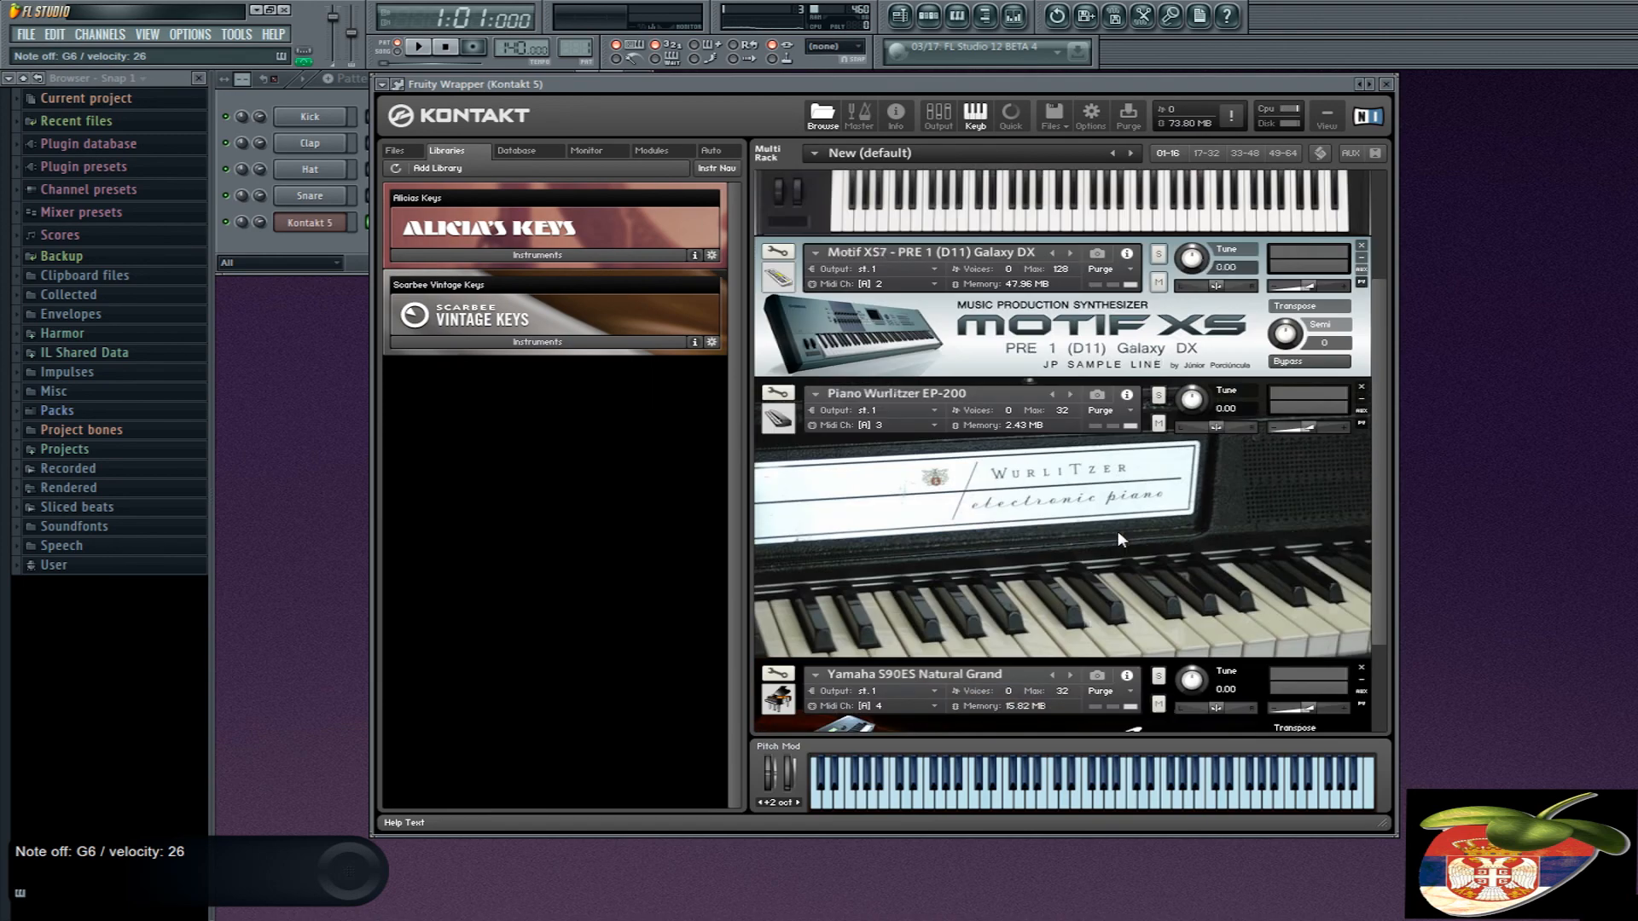
{"action": "scroll", "coordinate": [1117, 531], "scroll_direction": "up", "scroll_amount": 6}
{"action": "left_click_drag", "start_coordinate": [673, 90], "coordinate": [737, 83]}
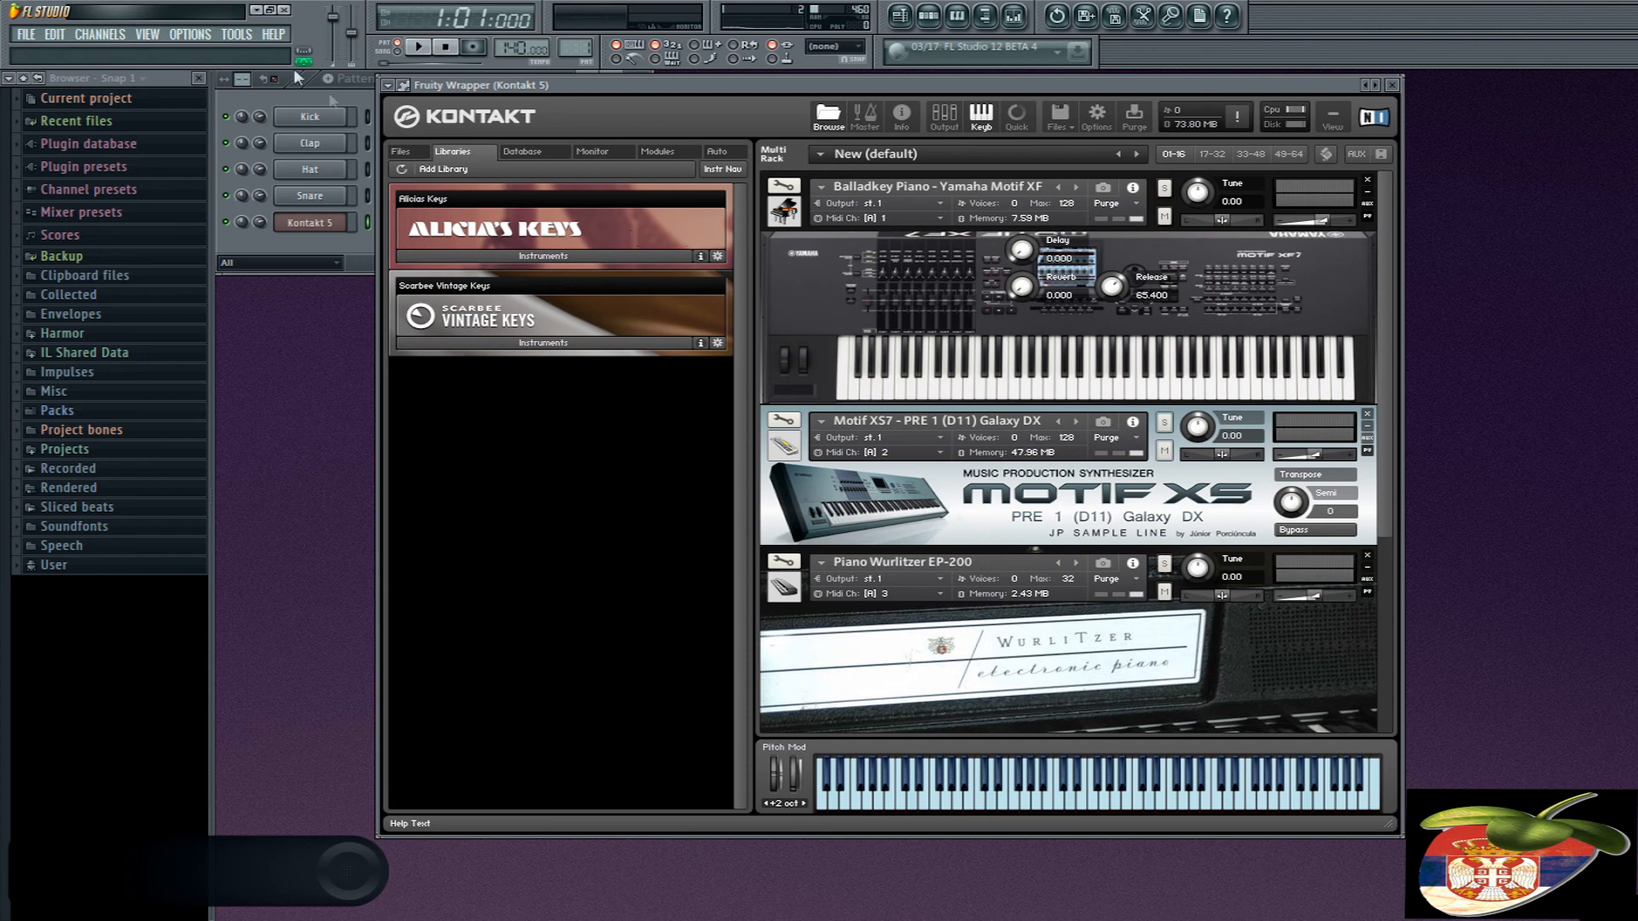
- Add a MIDI Out channel to the pattern below Kontakt 5
{"action": "left_click", "coordinate": [309, 239]}
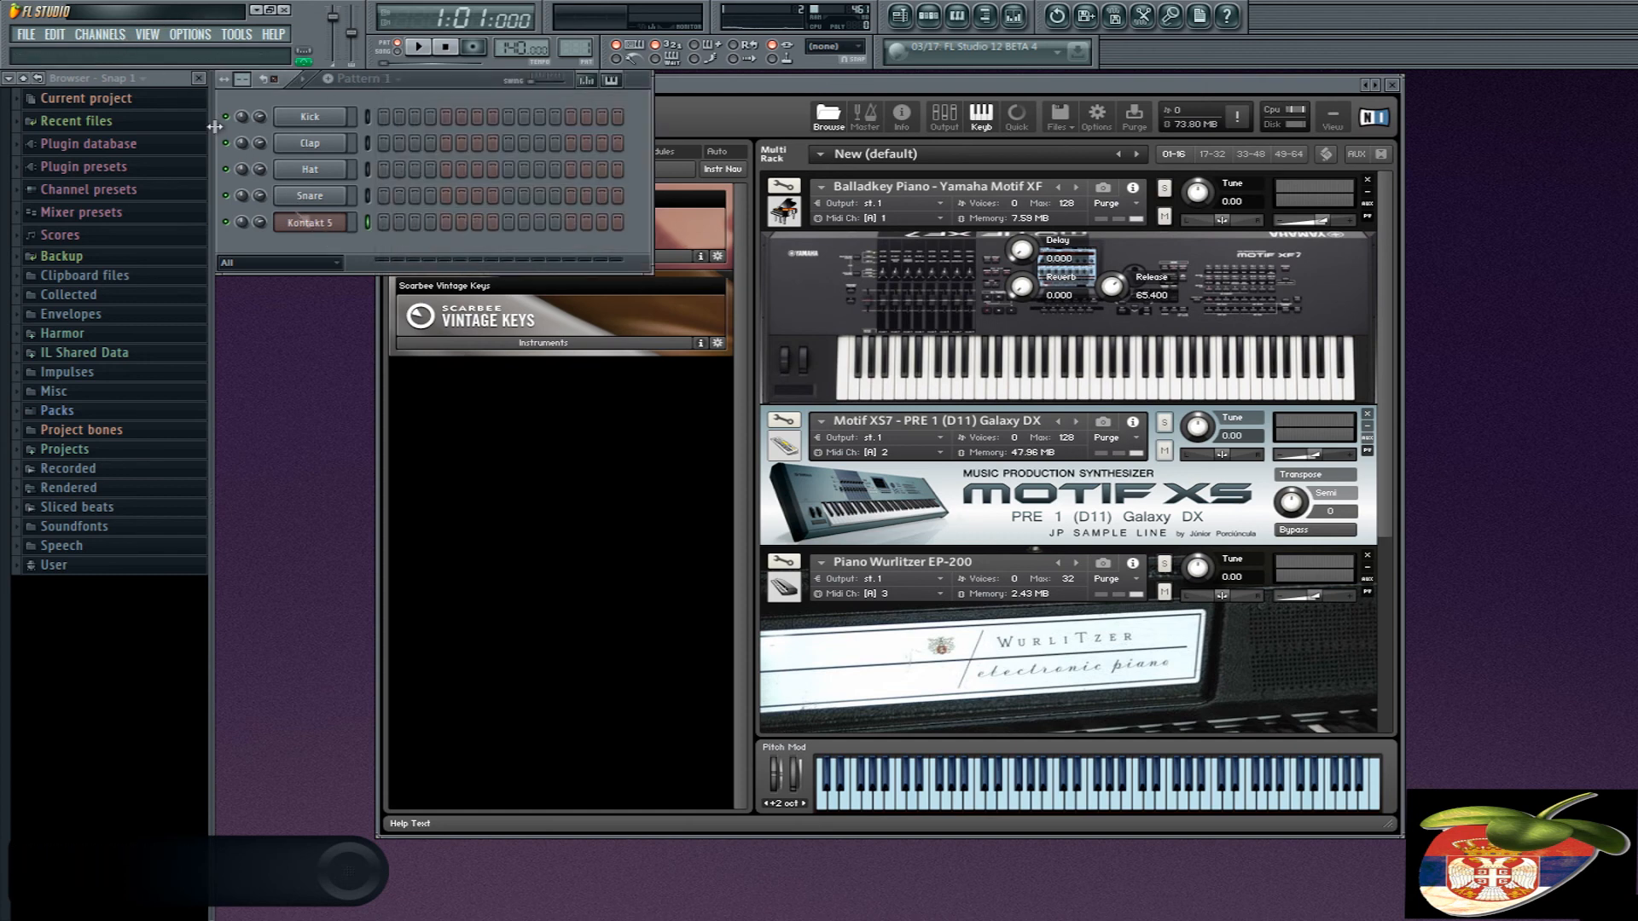
{"action": "left_click", "coordinate": [115, 38]}
{"action": "mouse_move", "coordinate": [128, 53]}
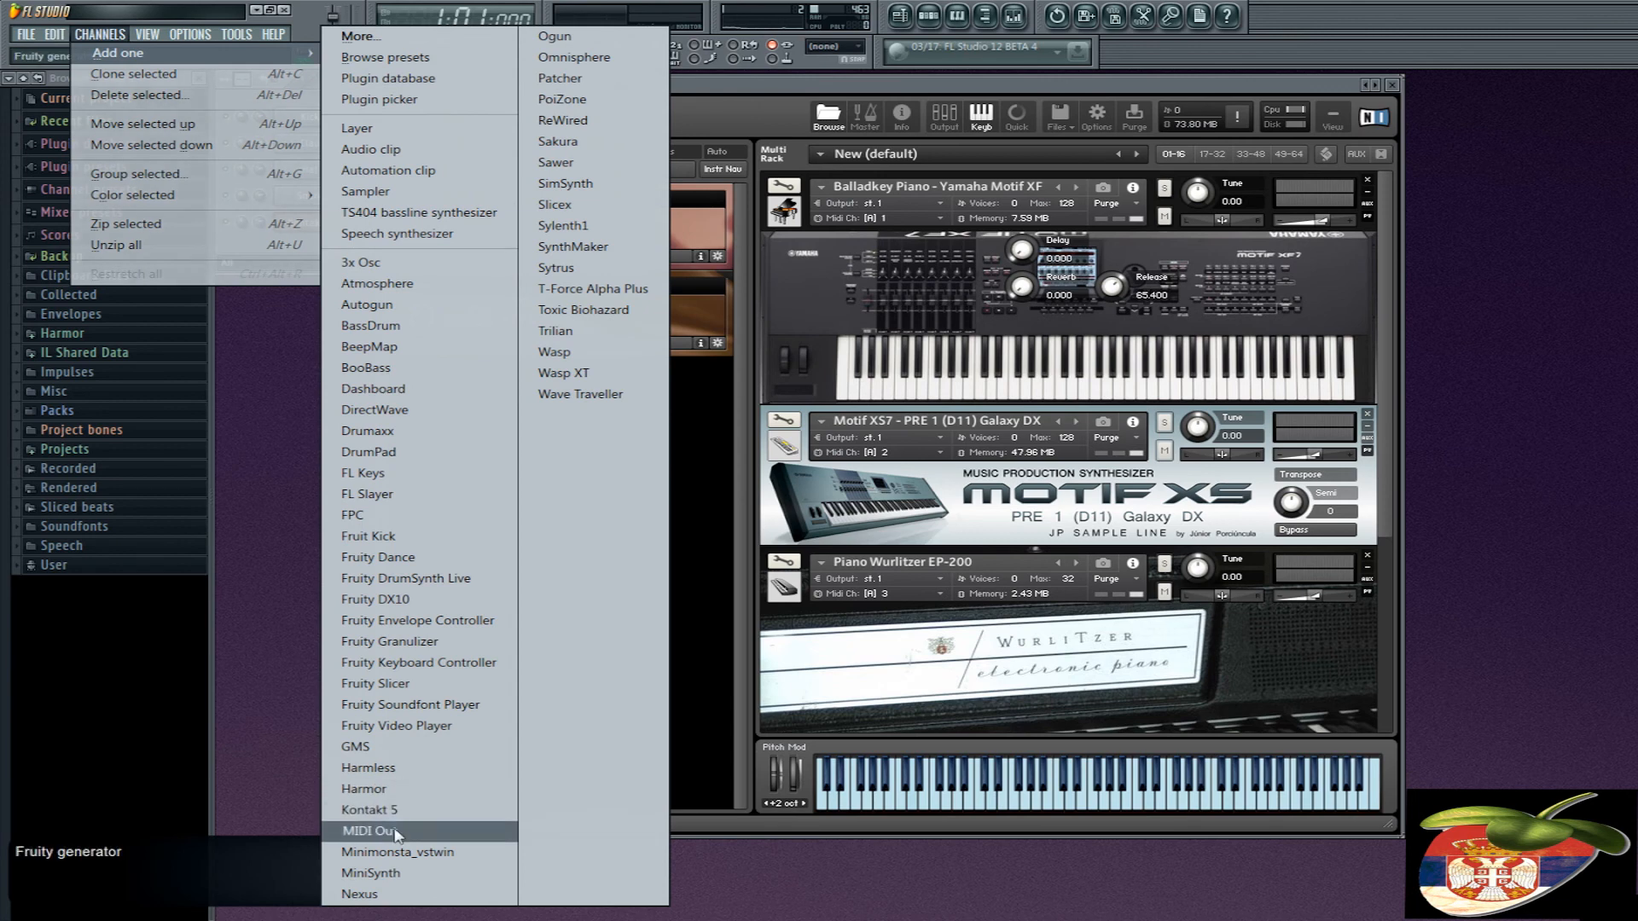
{"action": "left_click", "coordinate": [371, 831]}
{"action": "left_click", "coordinate": [324, 253]}
{"action": "left_click", "coordinate": [330, 251]}
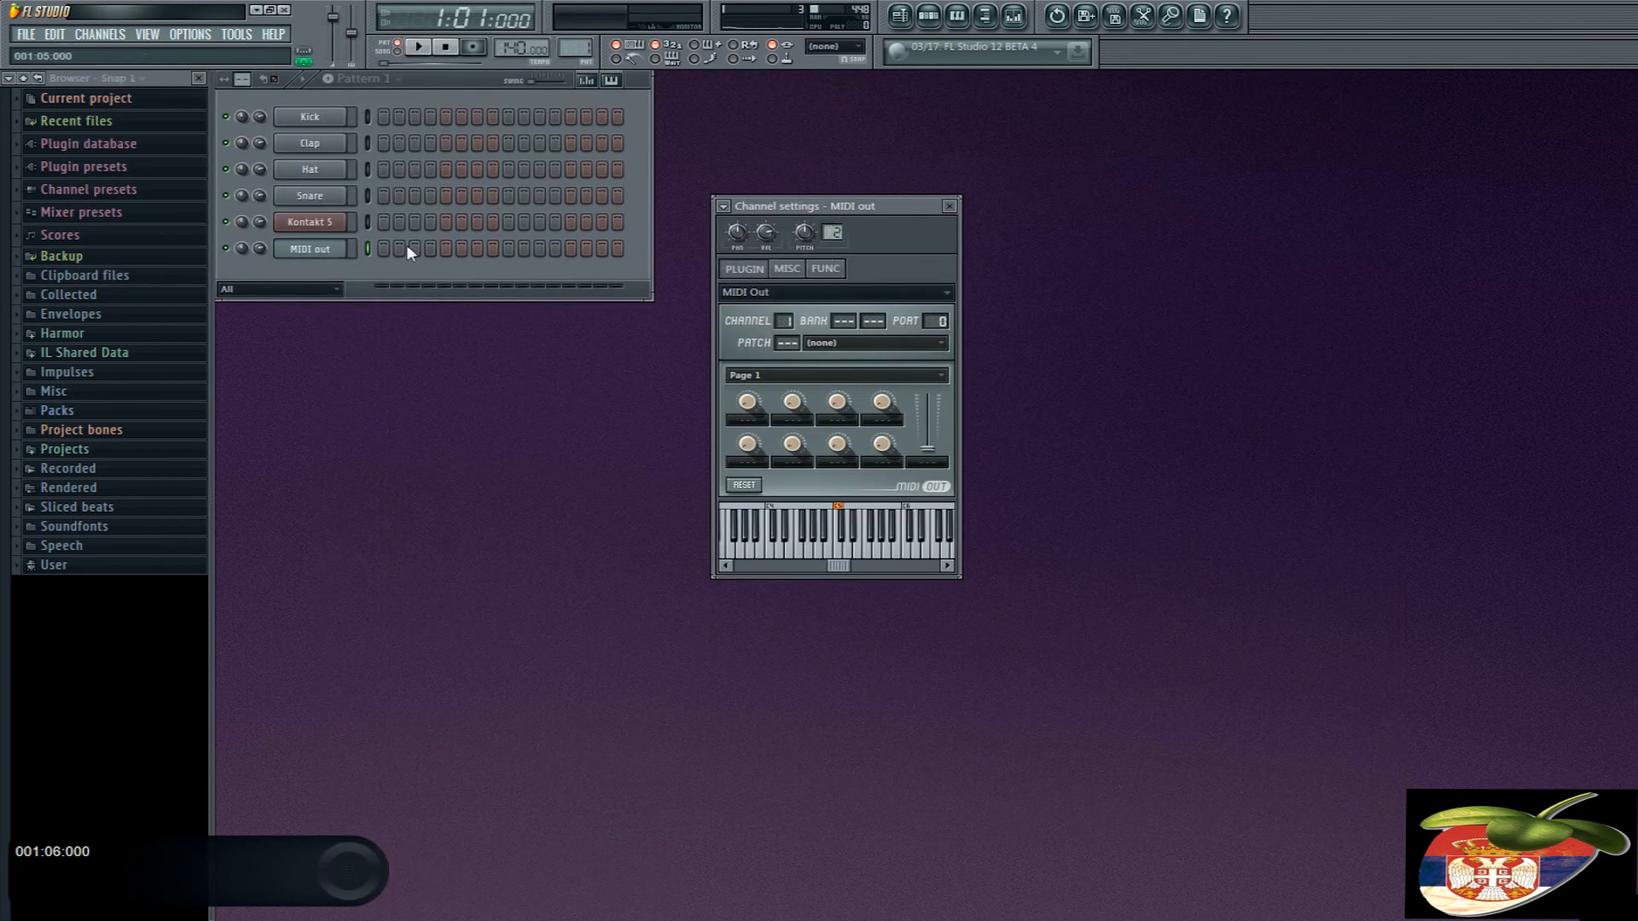
- Reopen Kontakt 5, place its window clear of the channel list, and review the loaded instruments
{"action": "left_click", "coordinate": [309, 223]}
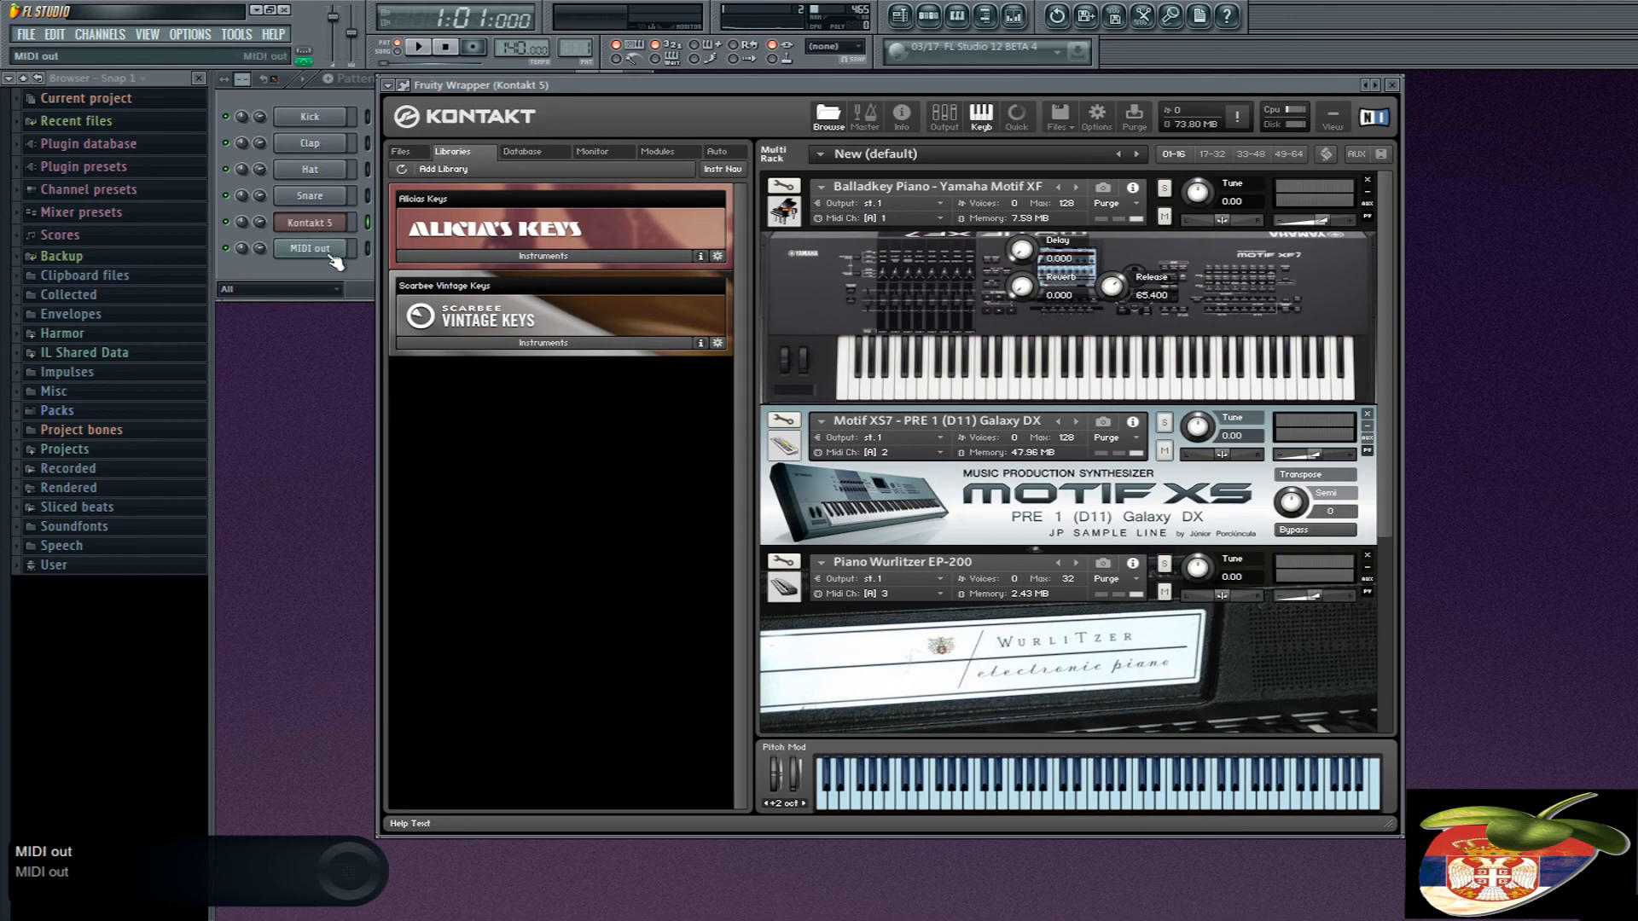
{"action": "scroll", "coordinate": [942, 341], "scroll_direction": "down", "scroll_amount": 3}
{"action": "scroll", "coordinate": [942, 256], "scroll_direction": "up", "scroll_amount": 3}
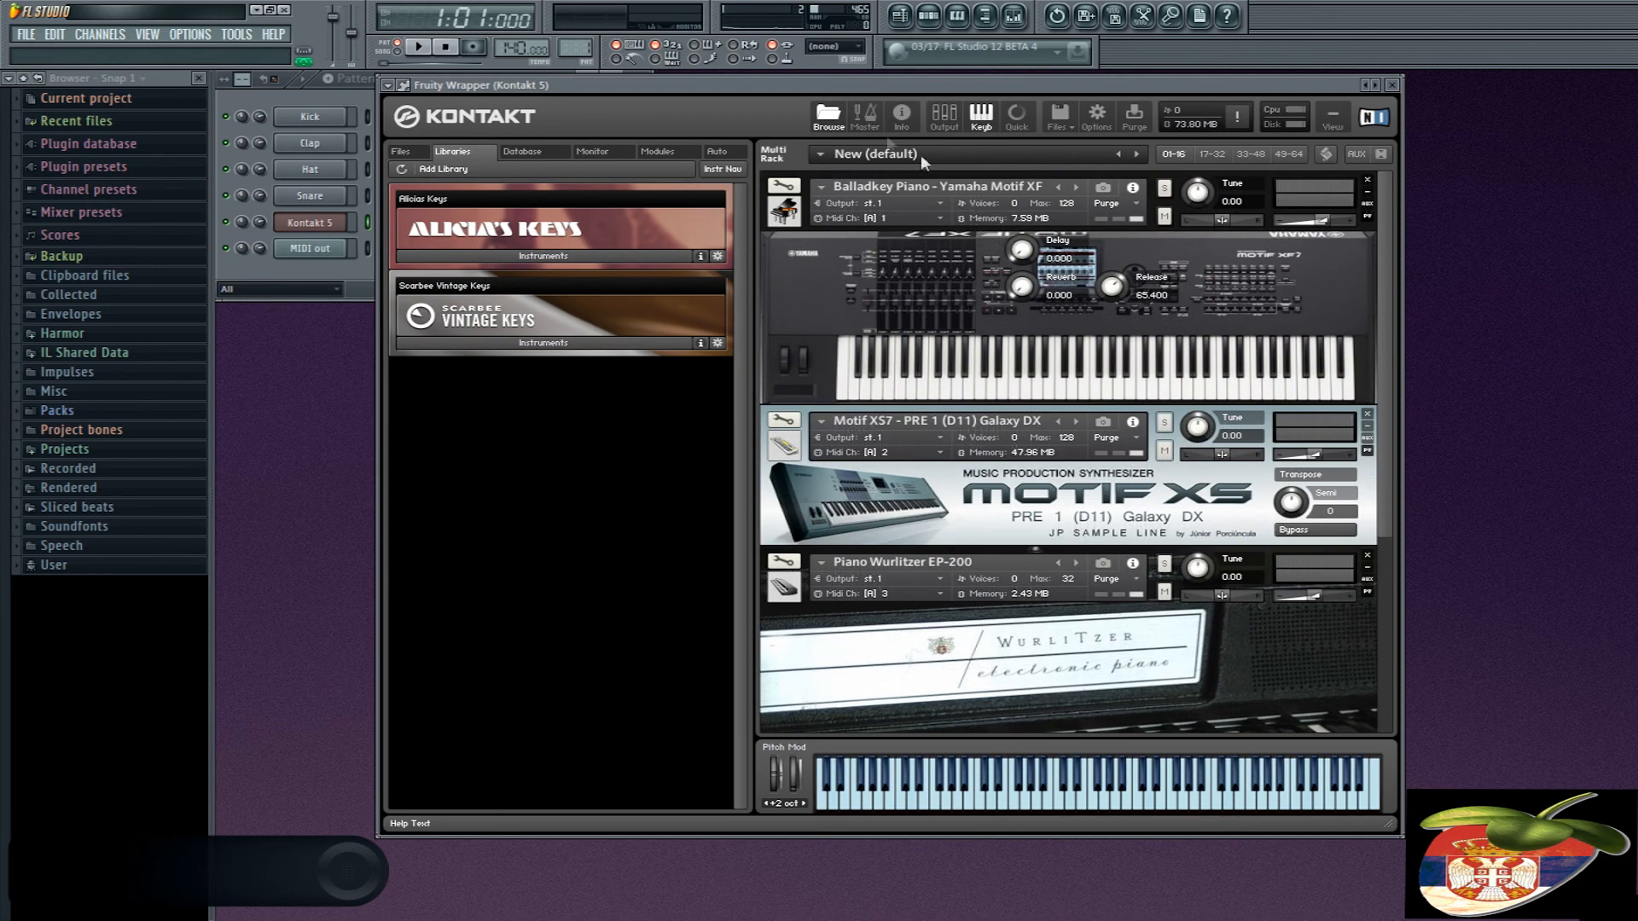
{"action": "left_click_drag", "start_coordinate": [768, 87], "coordinate": [935, 147]}
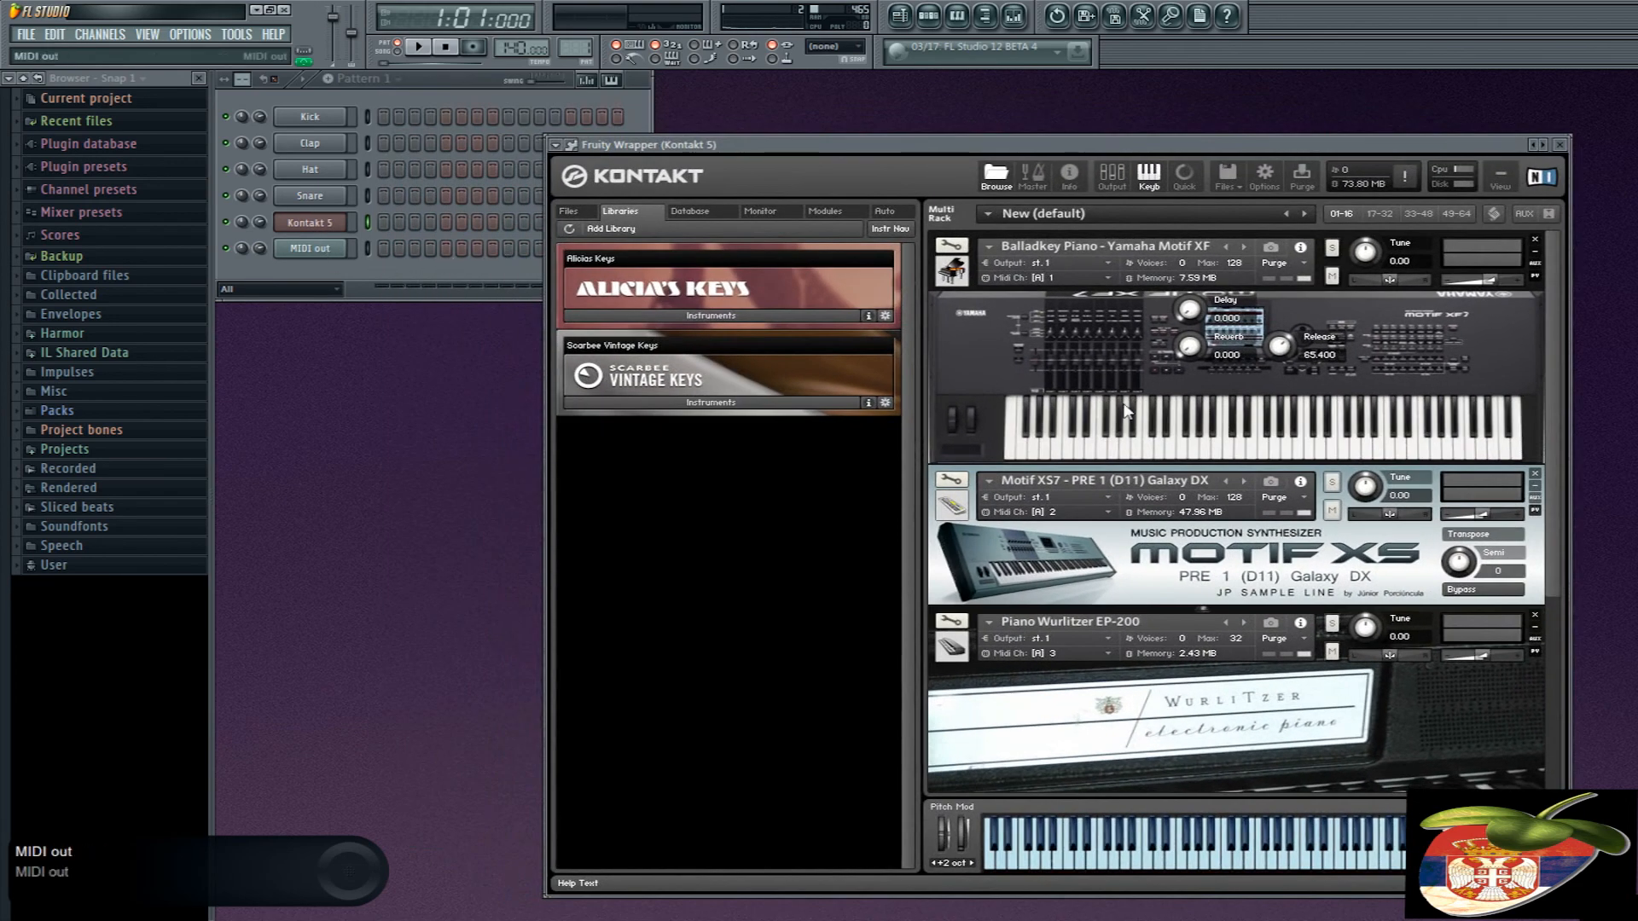
{"action": "scroll", "coordinate": [1546, 319], "scroll_direction": "down", "scroll_amount": 5}
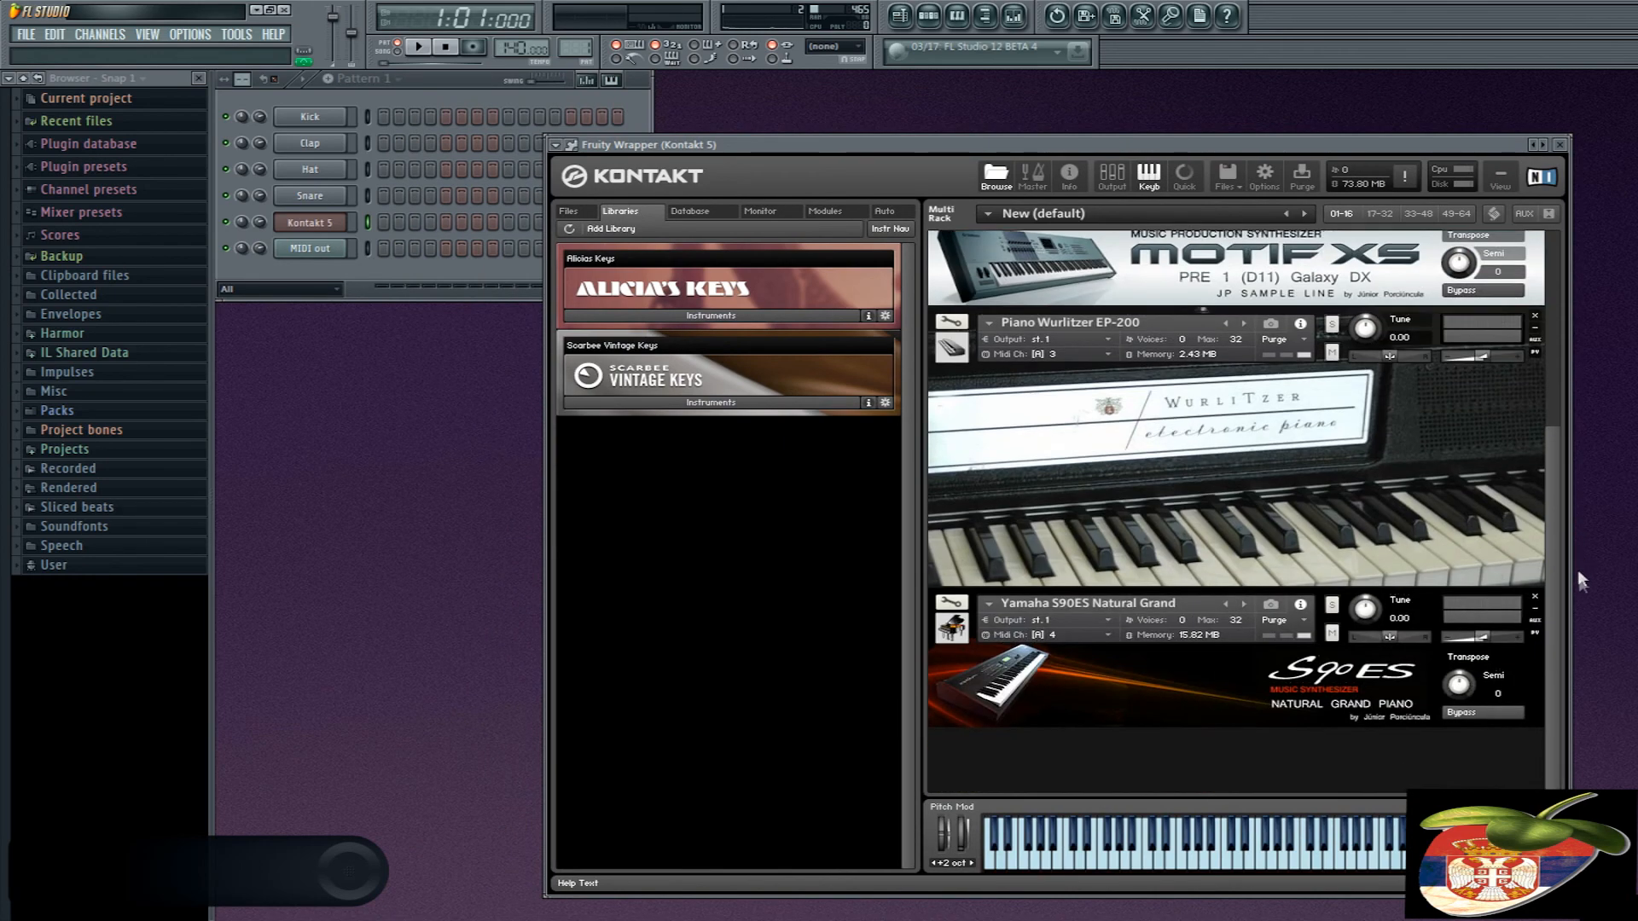
{"action": "scroll", "coordinate": [1192, 476], "scroll_direction": "up", "scroll_amount": 1}
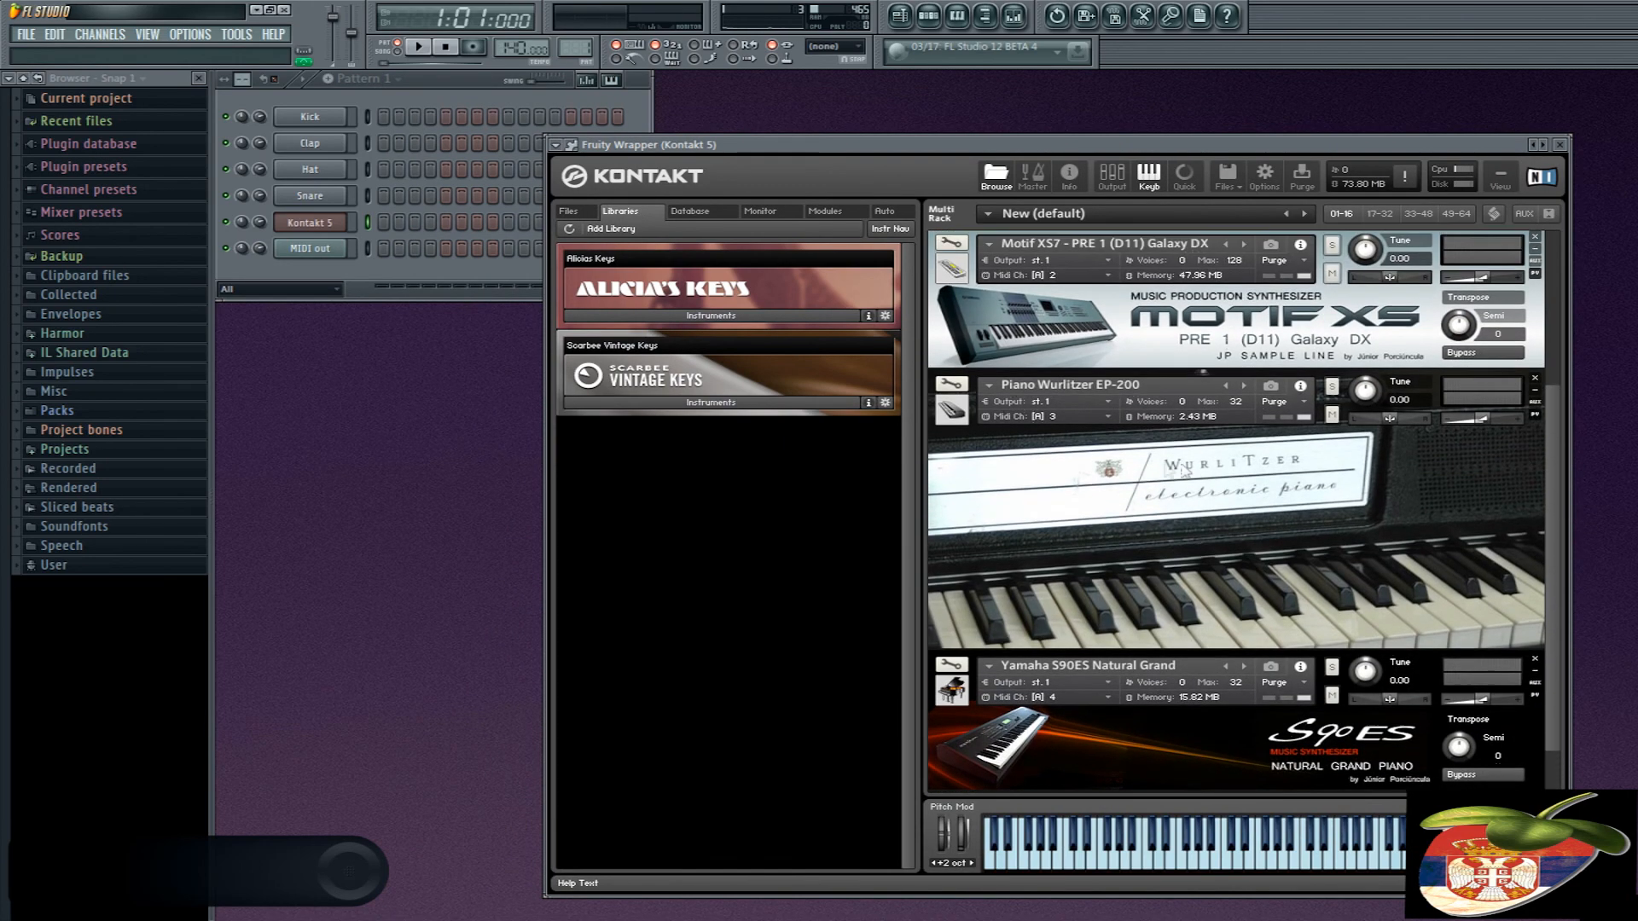
{"action": "scroll", "coordinate": [1116, 438], "scroll_direction": "up", "scroll_amount": 4}
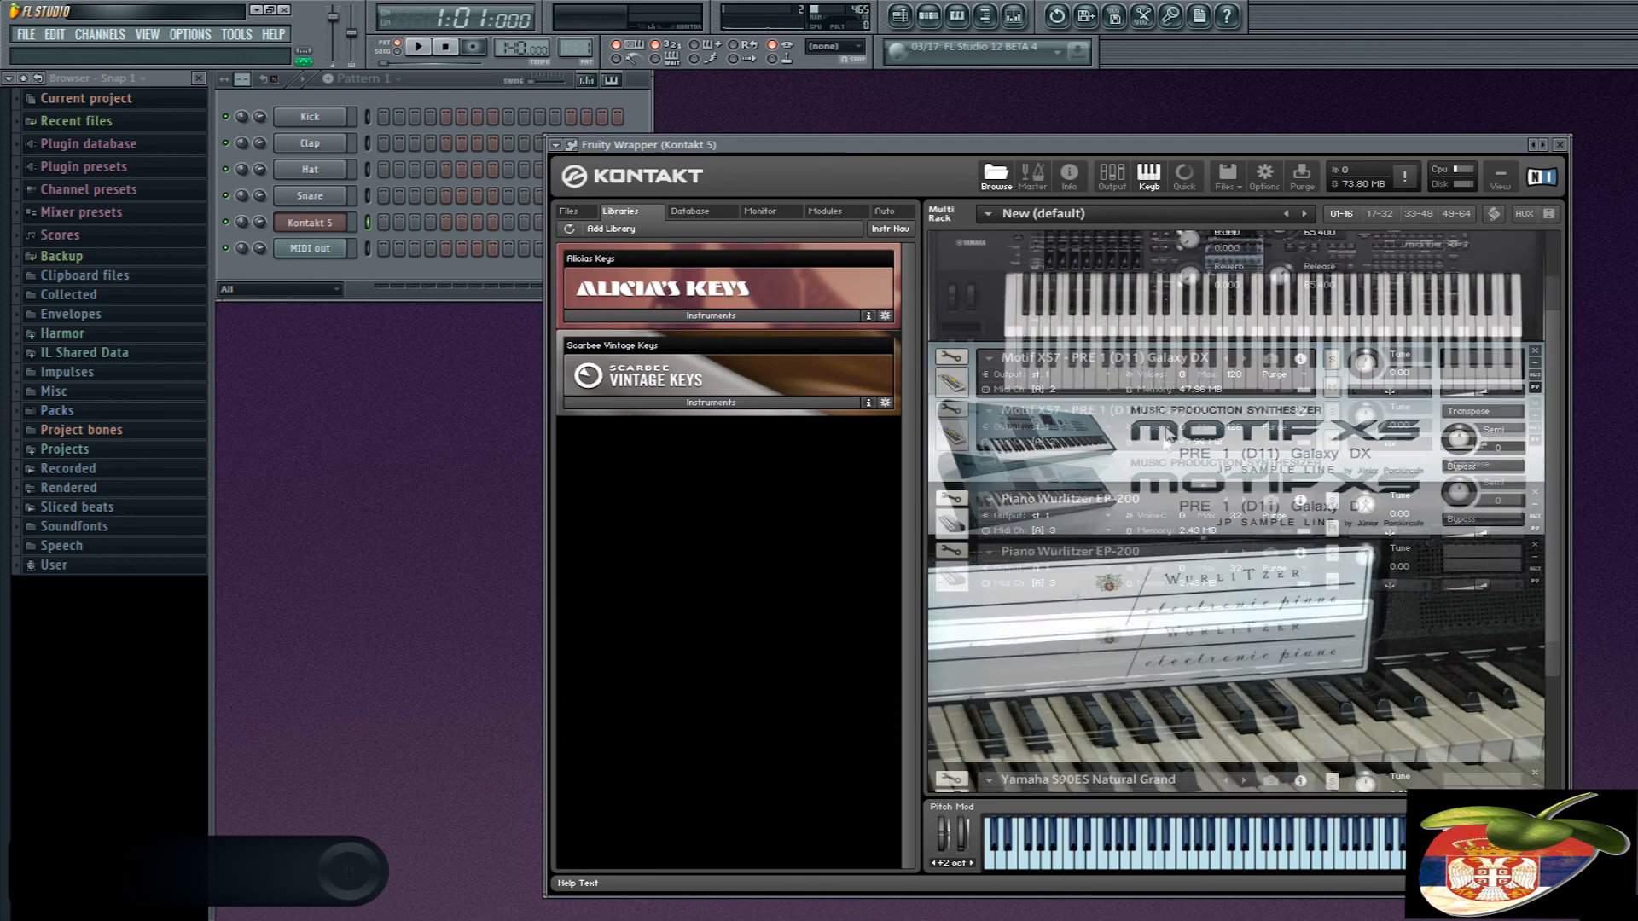
{"action": "scroll", "coordinate": [1082, 360], "scroll_direction": "up", "scroll_amount": 1}
{"action": "left_click_drag", "start_coordinate": [1054, 138], "coordinate": [1124, 82]}
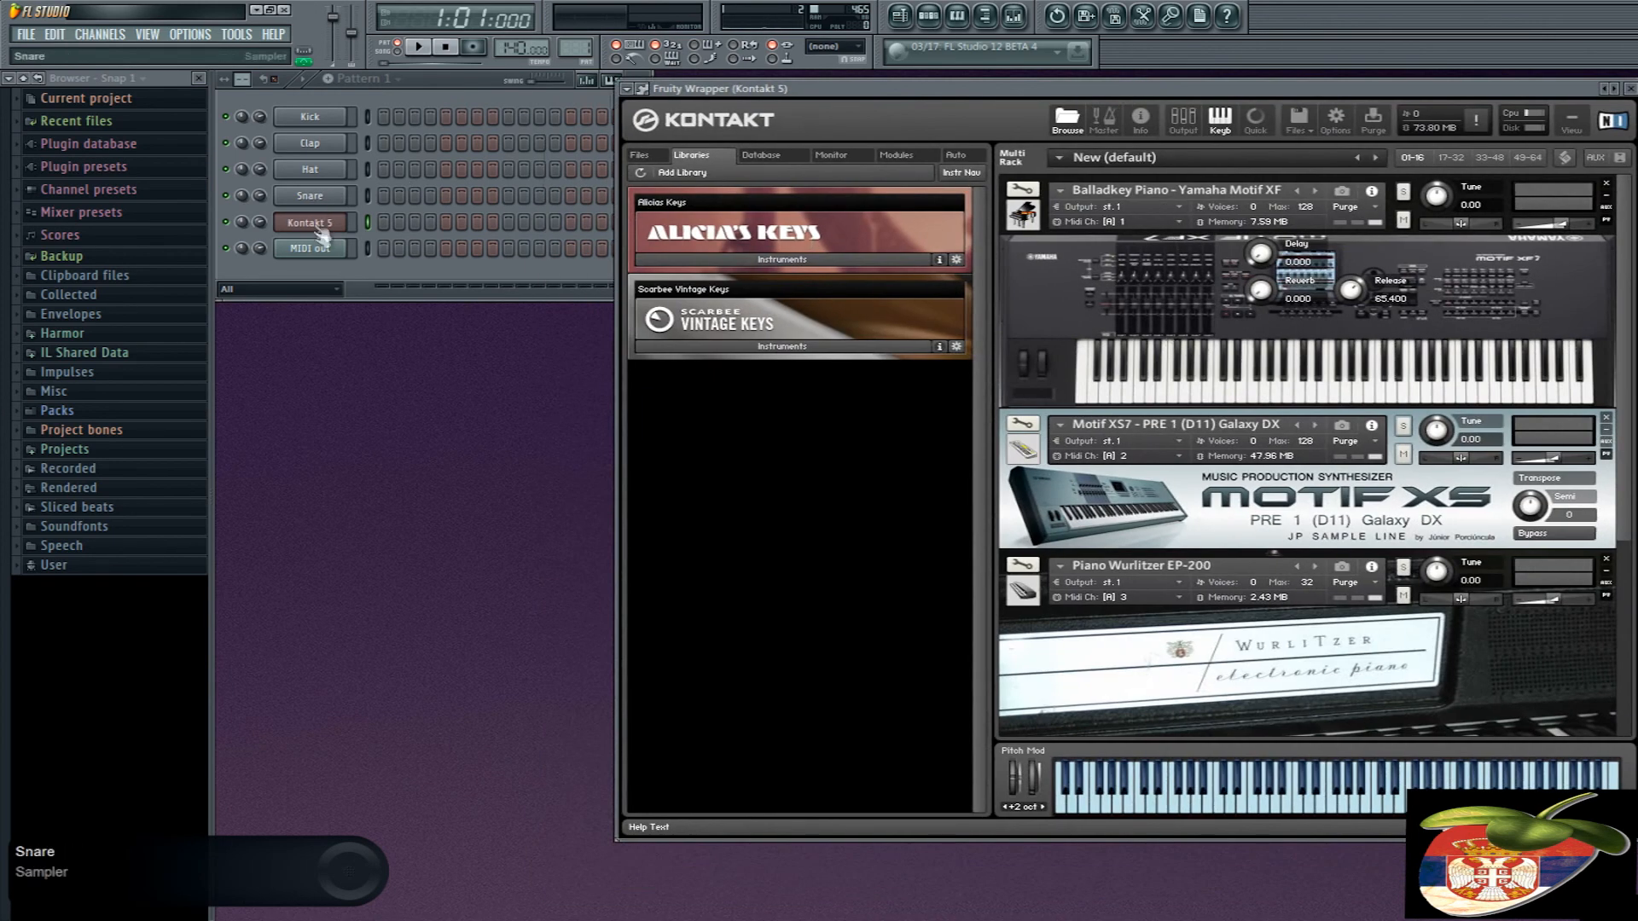
- Clone the MIDI out channel three times so that each Kontakt instrument has its own channel
{"action": "left_click", "coordinate": [314, 249]}
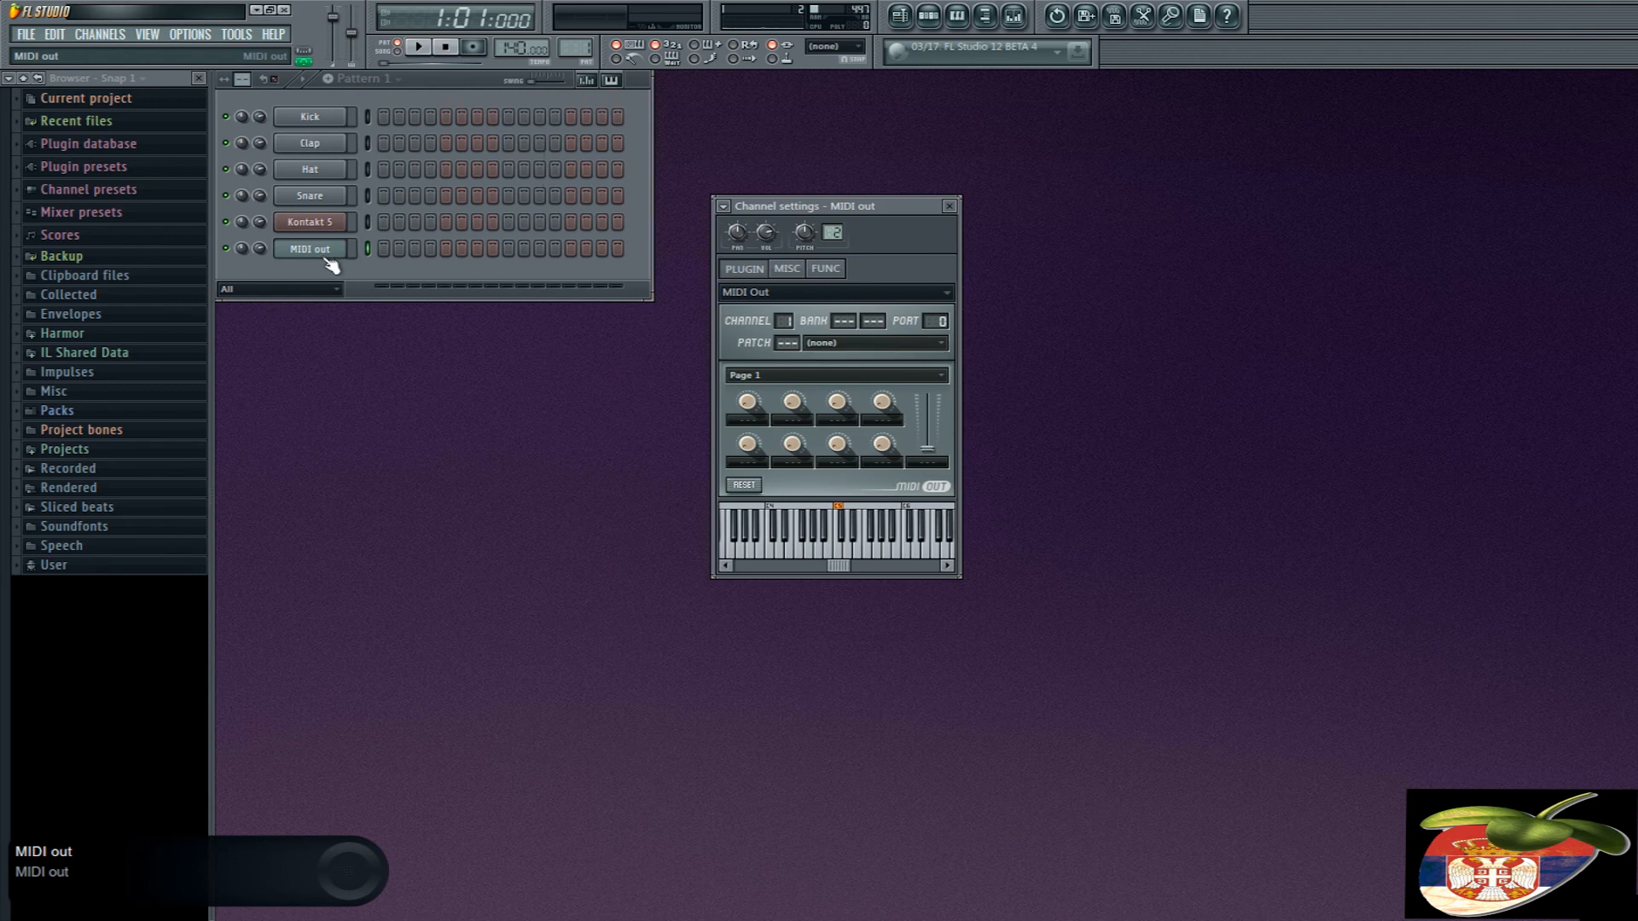
{"action": "key", "text": "alt+c"}
{"action": "key", "text": "alt+c"}
{"action": "key", "text": "alt+c"}
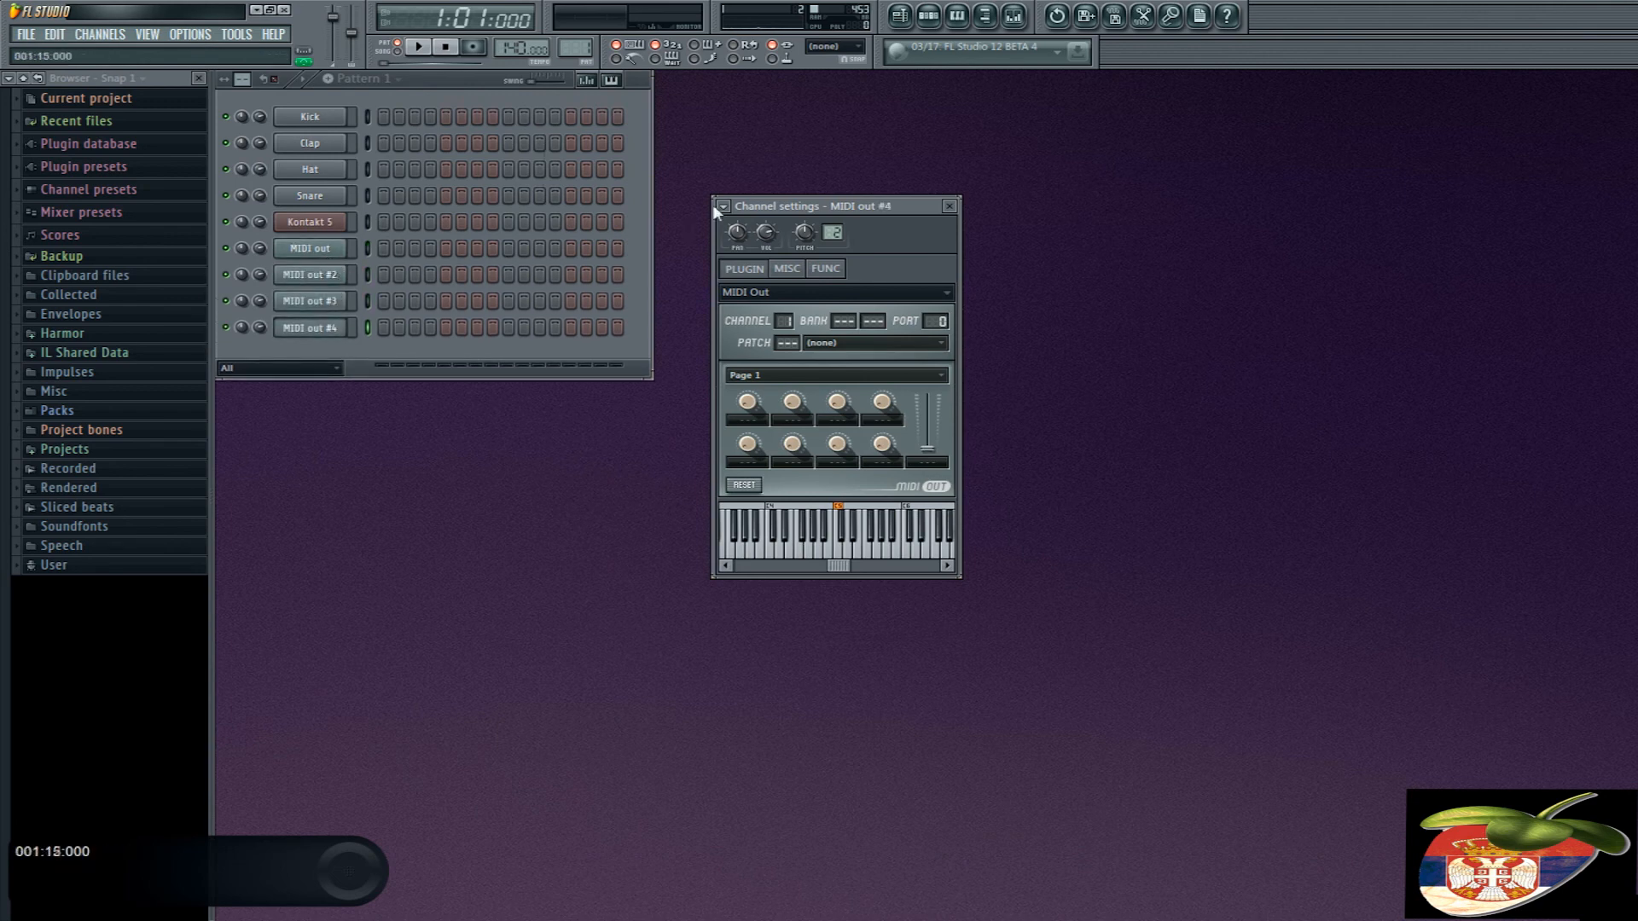
{"action": "left_click_drag", "start_coordinate": [713, 203], "coordinate": [729, 186]}
- Set the MIDI input port of Kontakt 5 to 1 in its wrapper settings and return to the instrument view
{"action": "left_click", "coordinate": [333, 226]}
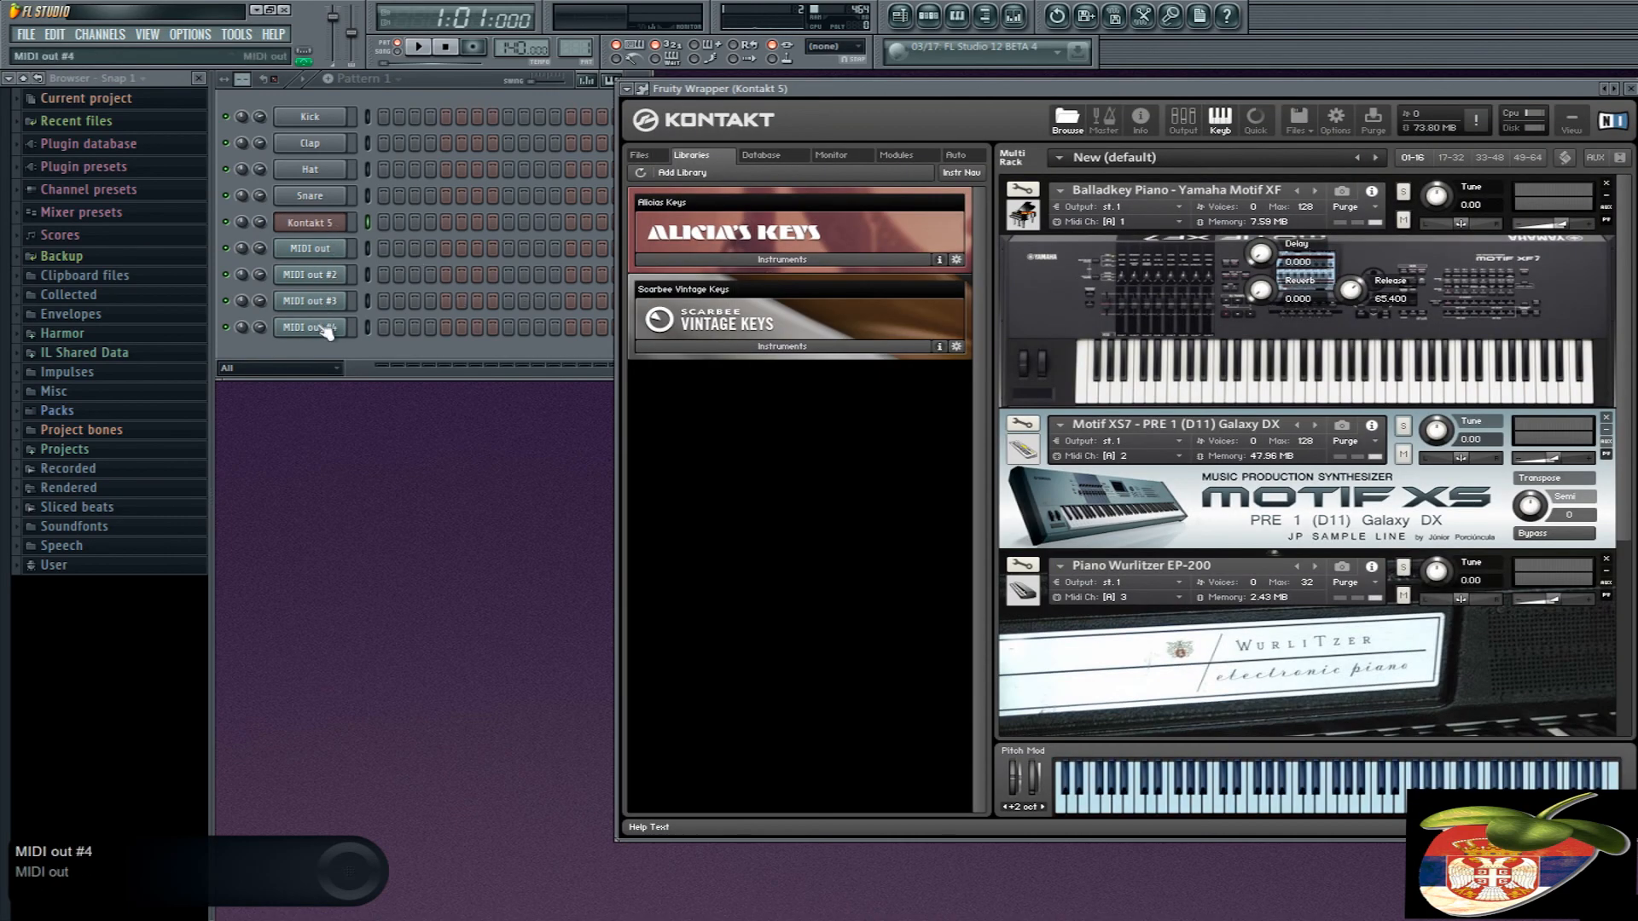
{"action": "left_click_drag", "start_coordinate": [825, 88], "coordinate": [670, 133]}
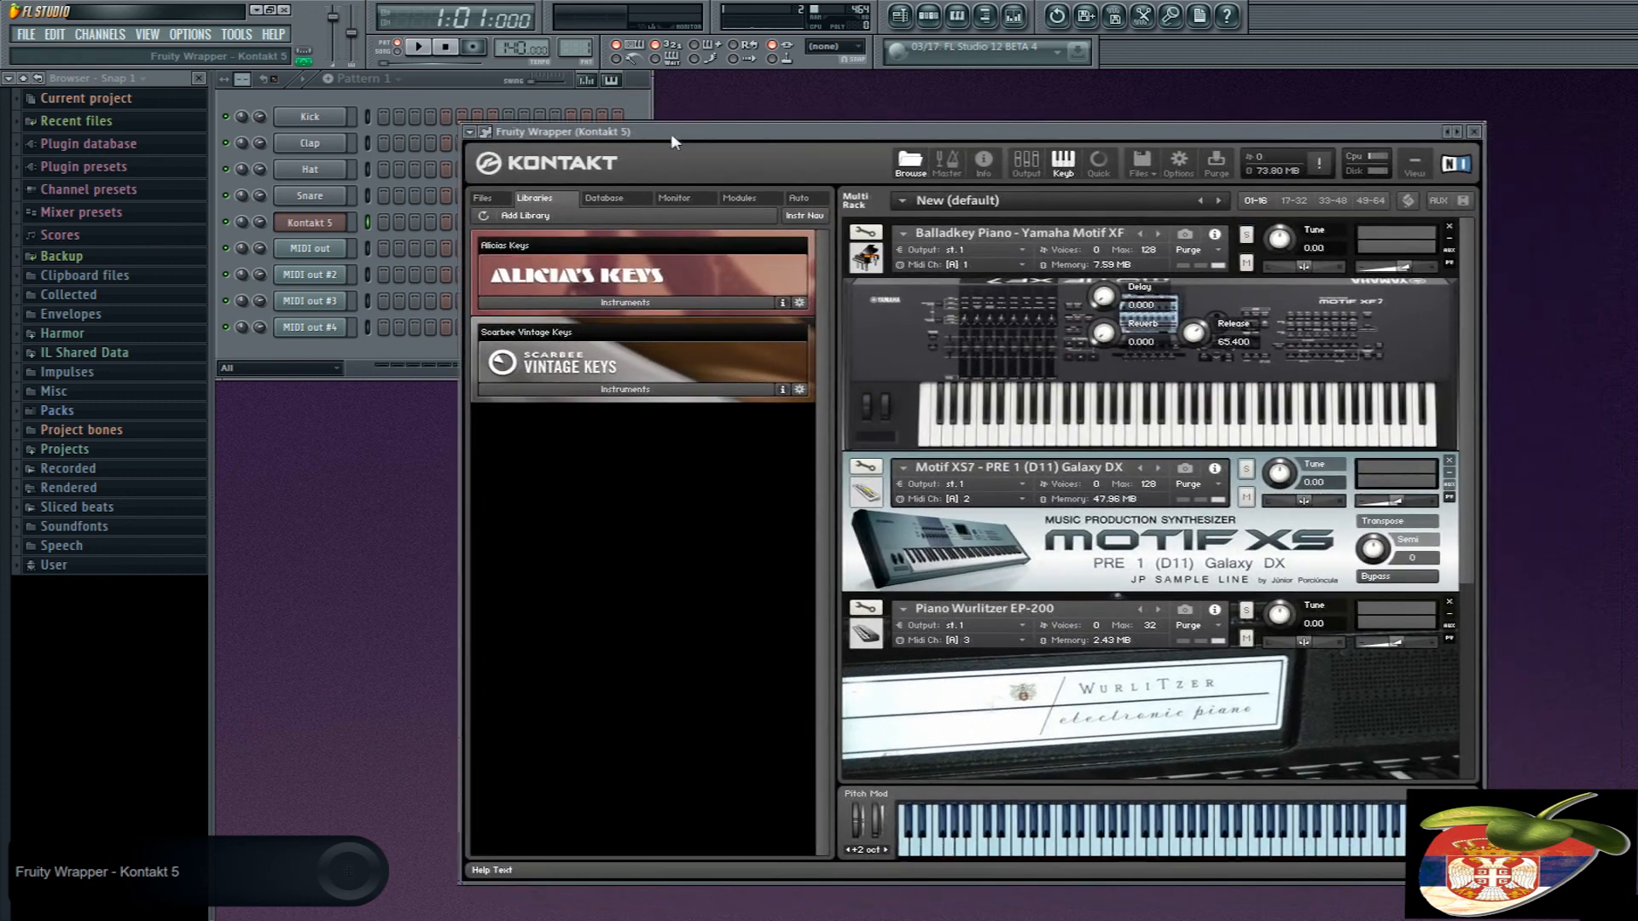
{"action": "left_click", "coordinate": [484, 132]}
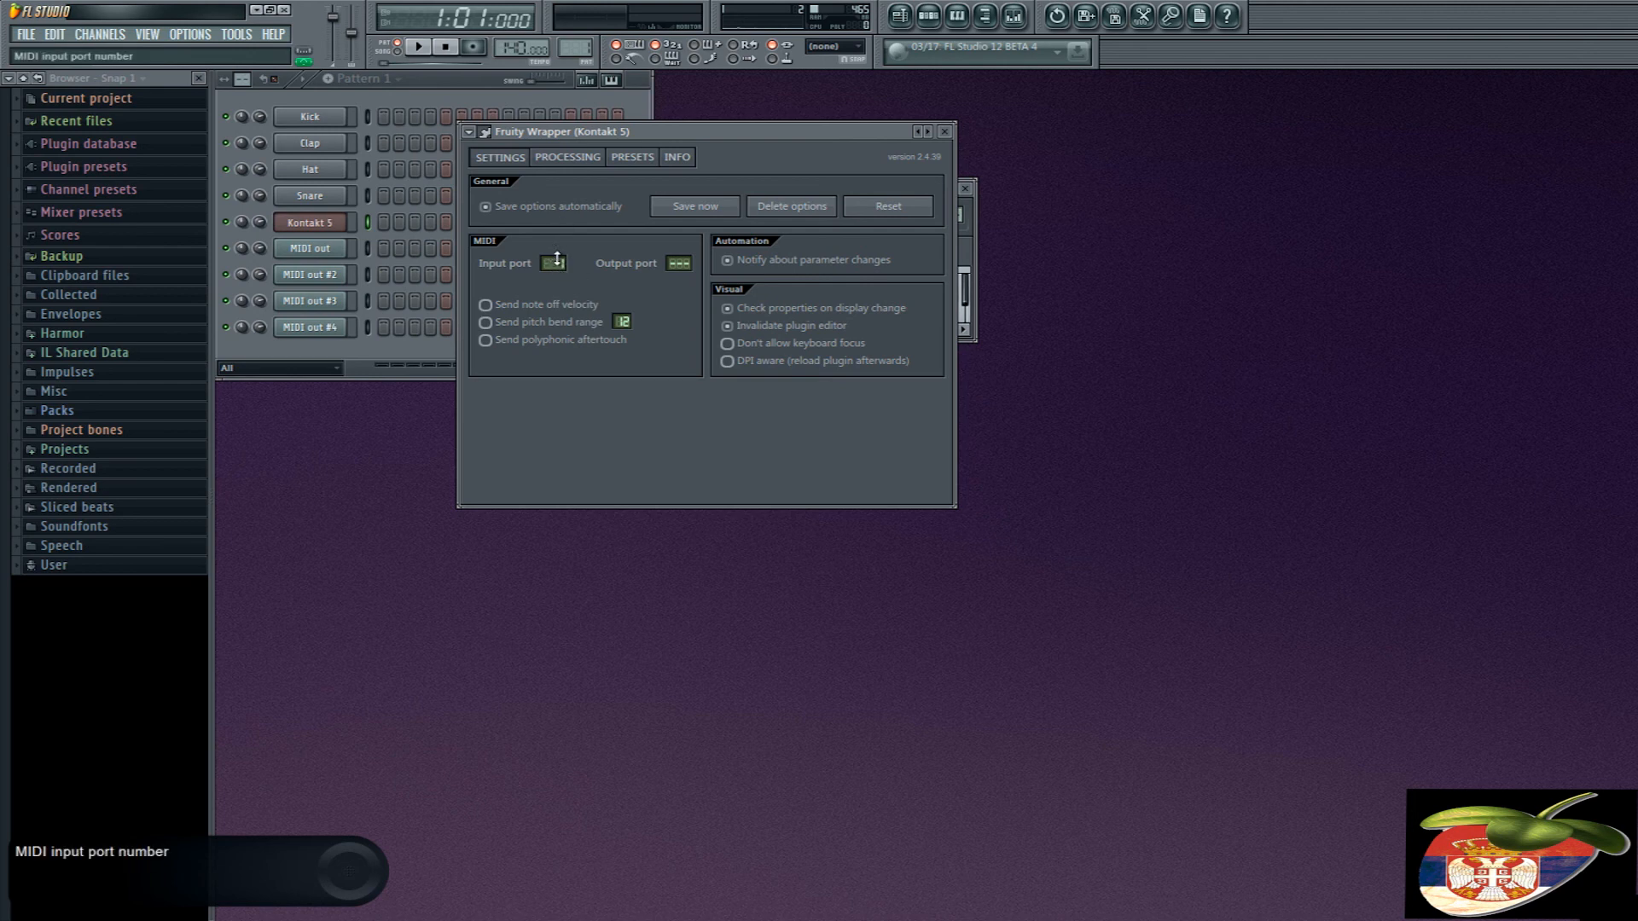
{"action": "left_click", "coordinate": [484, 132]}
{"action": "left_click_drag", "start_coordinate": [731, 134], "coordinate": [780, 102]}
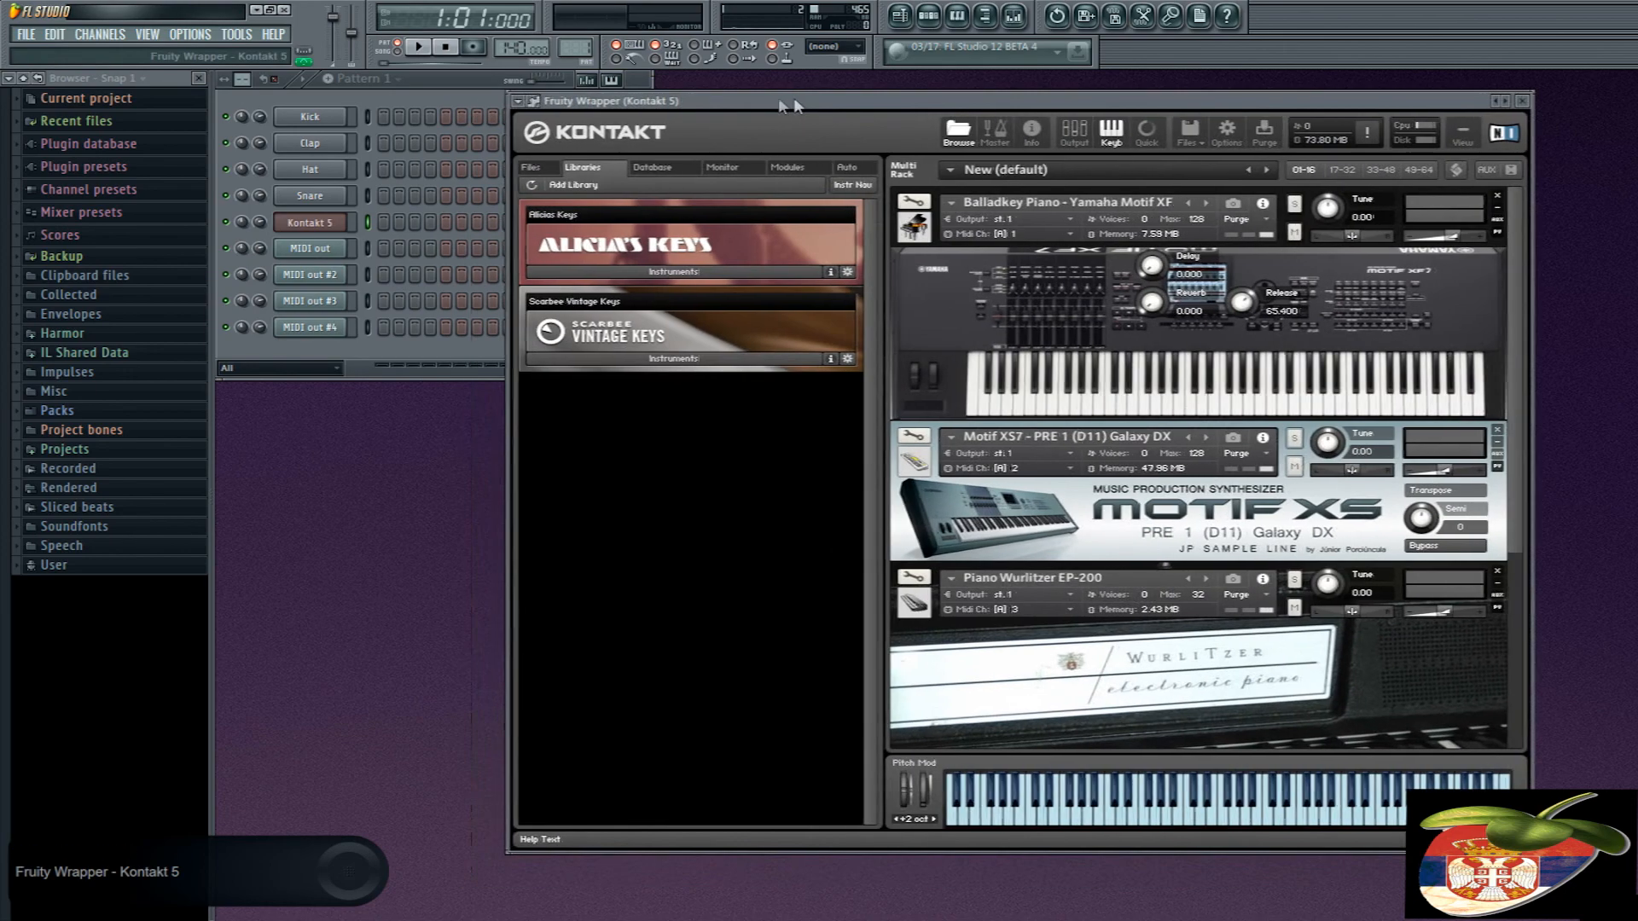
{"action": "left_click", "coordinate": [534, 101]}
{"action": "left_click", "coordinate": [534, 100]}
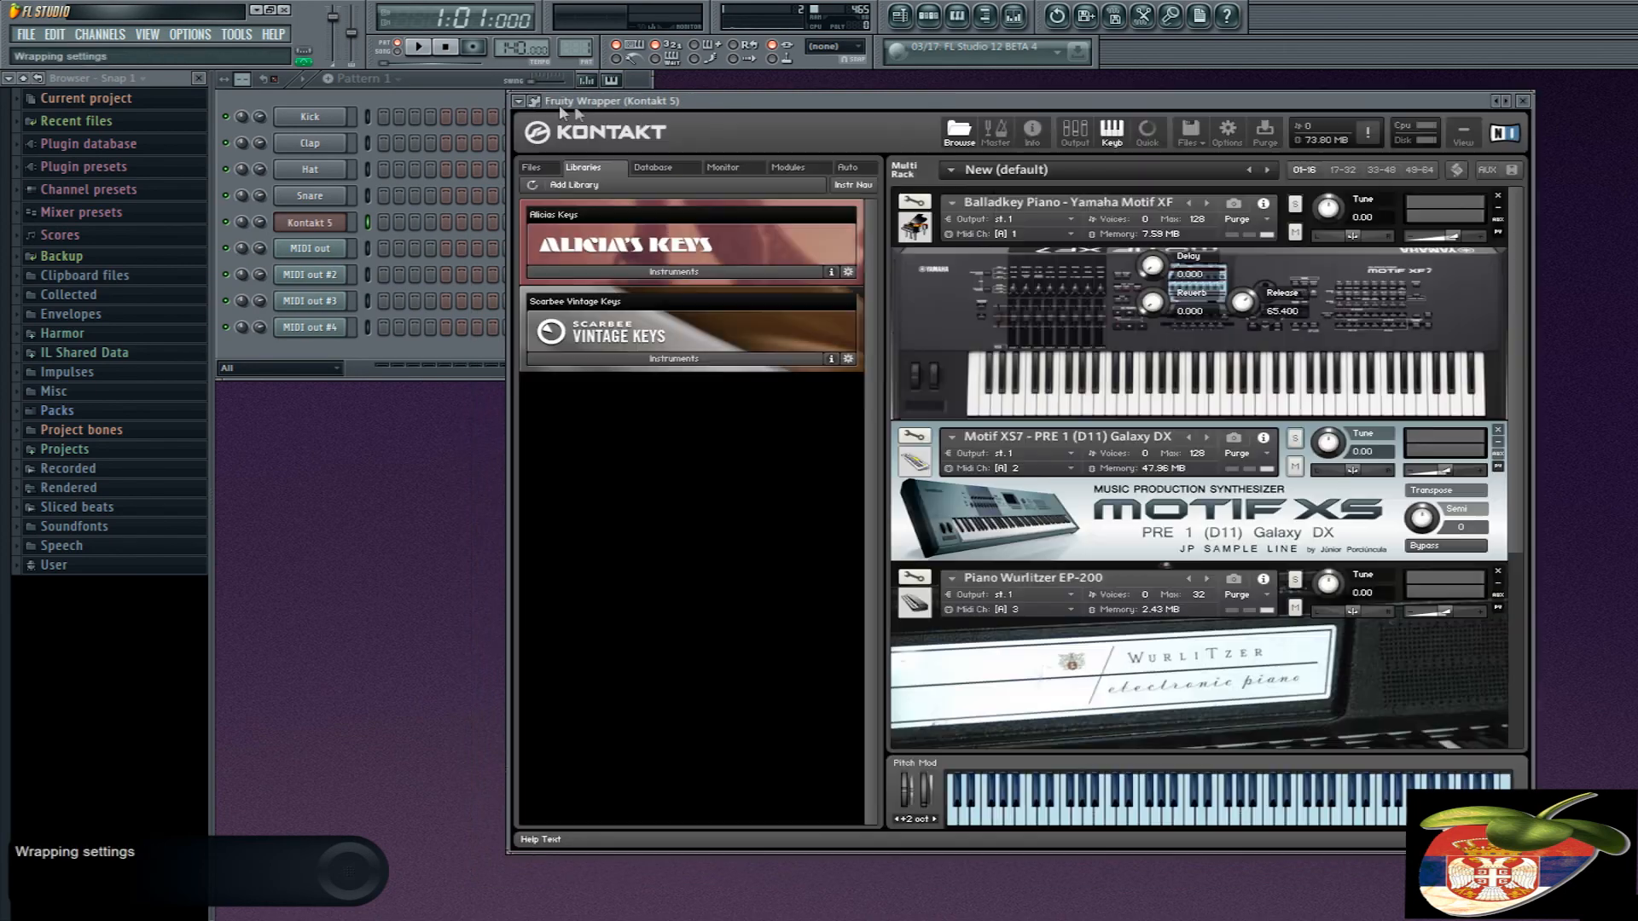
- Review the MIDI channel assigned to each instrument in the Kontakt rack and close the plugin window
{"action": "left_click", "coordinate": [1020, 242]}
{"action": "left_click", "coordinate": [1042, 243]}
{"action": "scroll", "coordinate": [1090, 449], "scroll_direction": "down", "scroll_amount": 3}
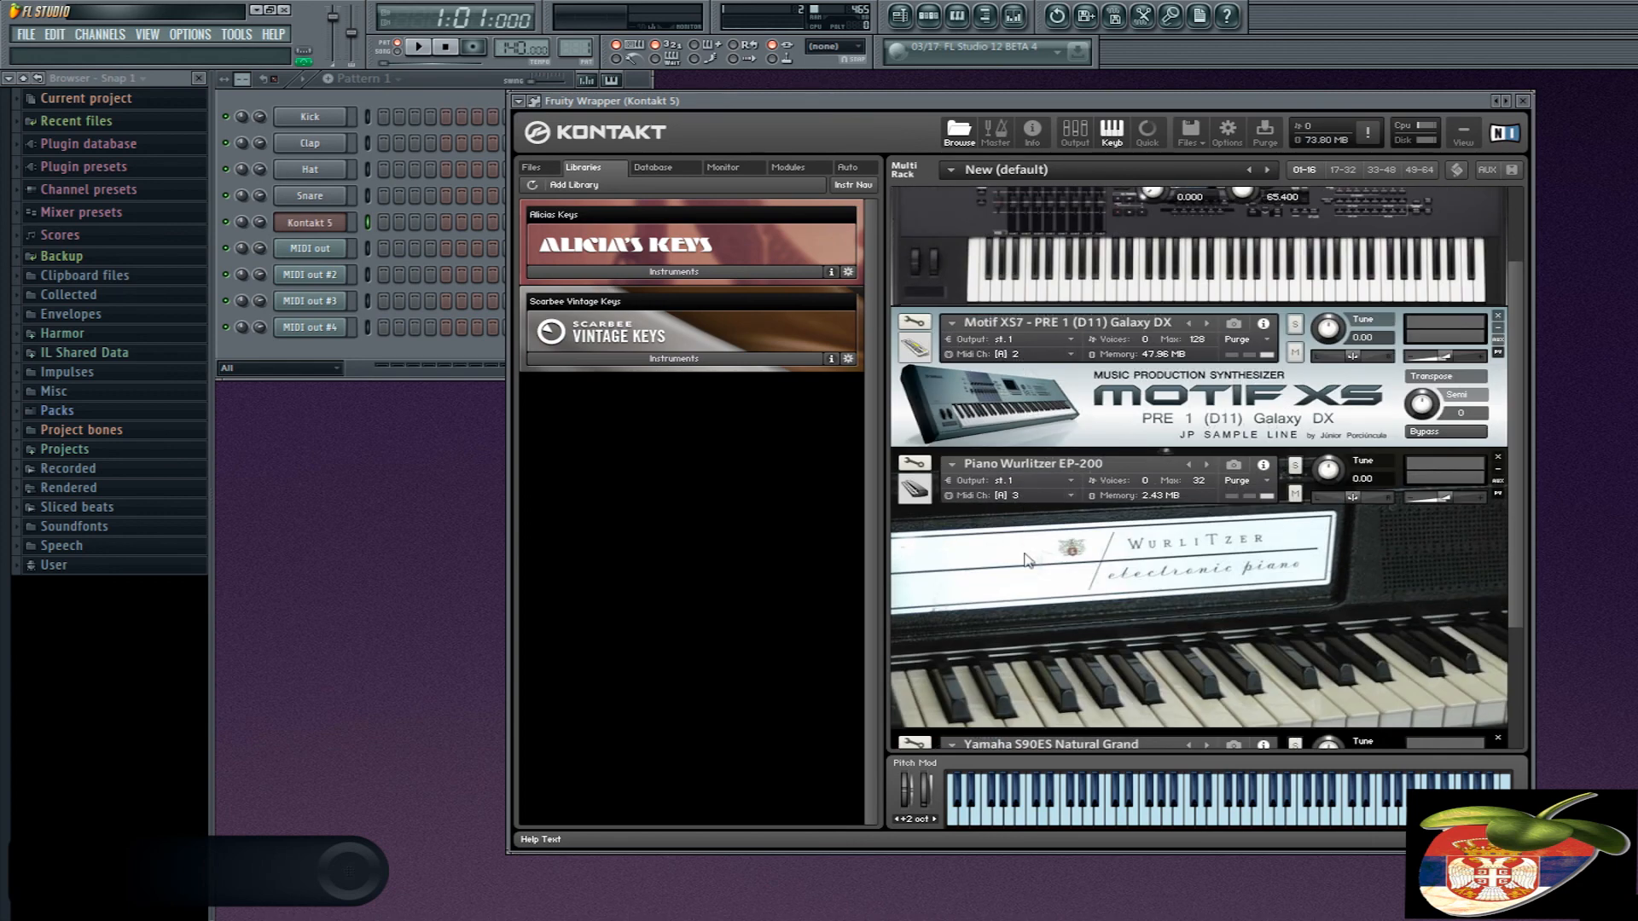
{"action": "scroll", "coordinate": [1026, 560], "scroll_direction": "down", "scroll_amount": 3}
{"action": "scroll", "coordinate": [1014, 661], "scroll_direction": "up", "scroll_amount": 6}
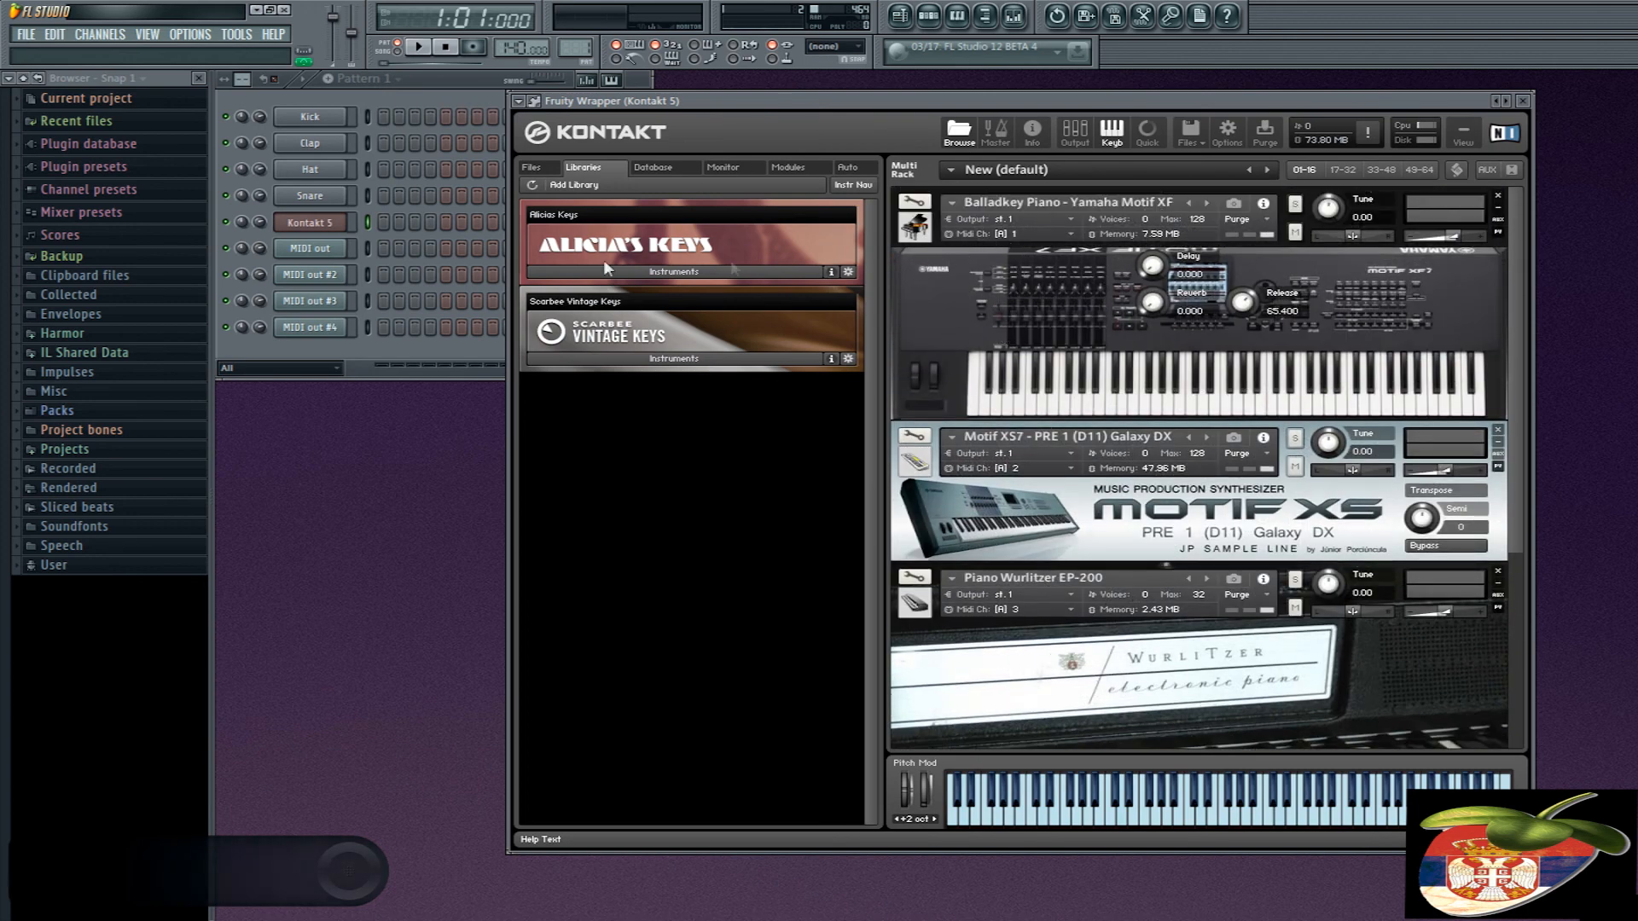
{"action": "left_click", "coordinate": [1523, 100]}
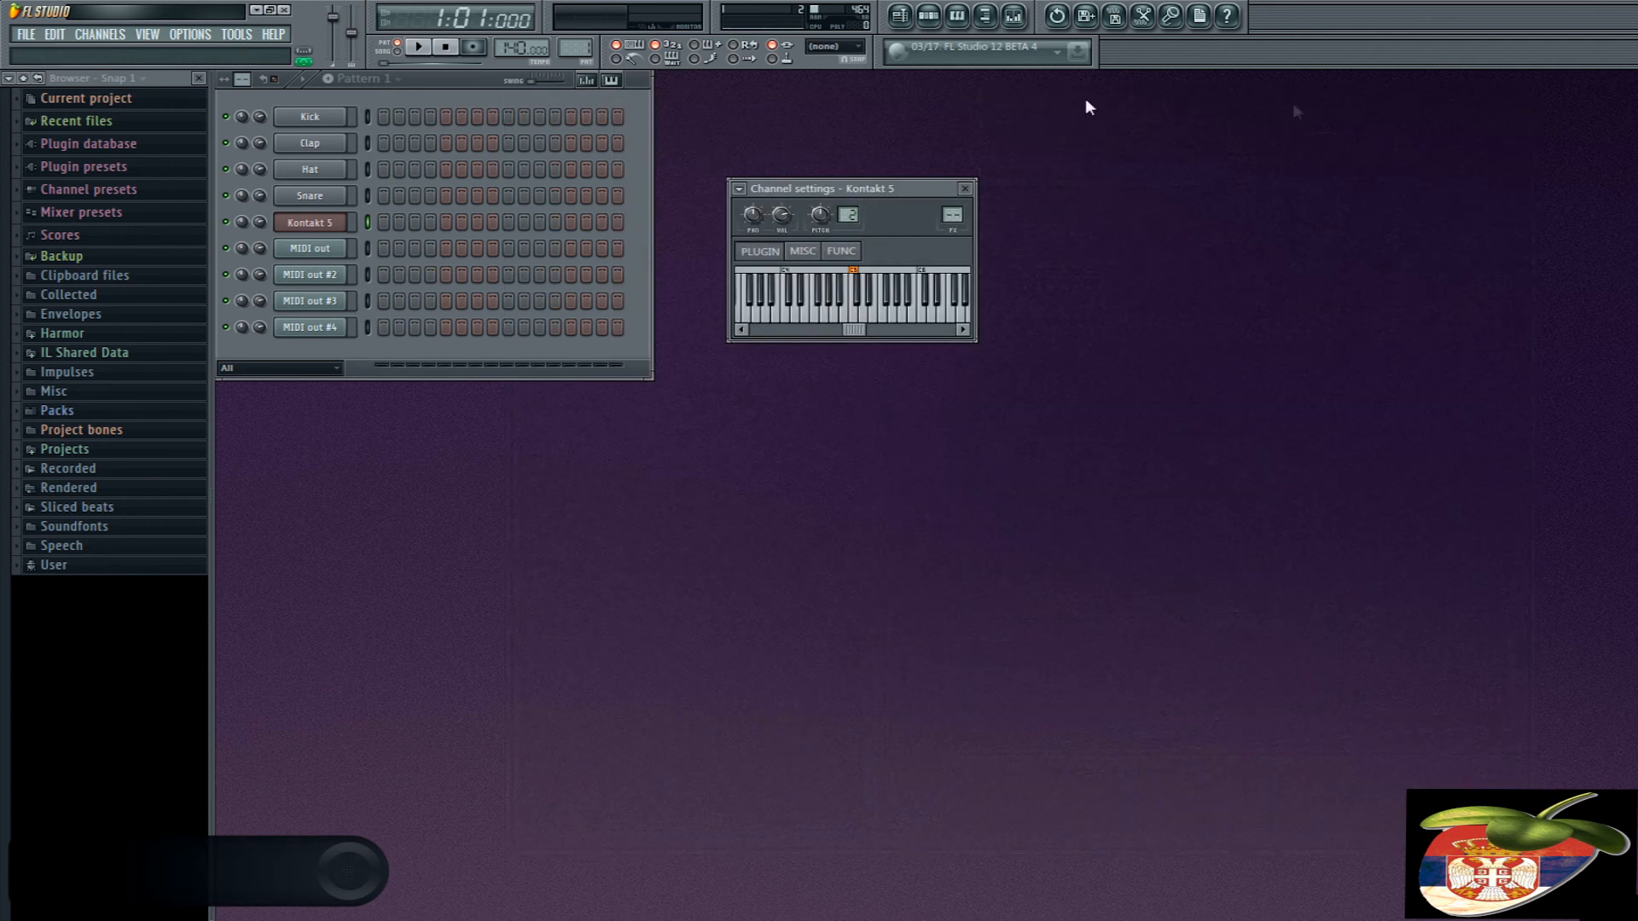
- Set the port of the first MIDI out channel to 1 and compare it with Kontakt 5's MIDI input port
{"action": "left_click", "coordinate": [318, 250]}
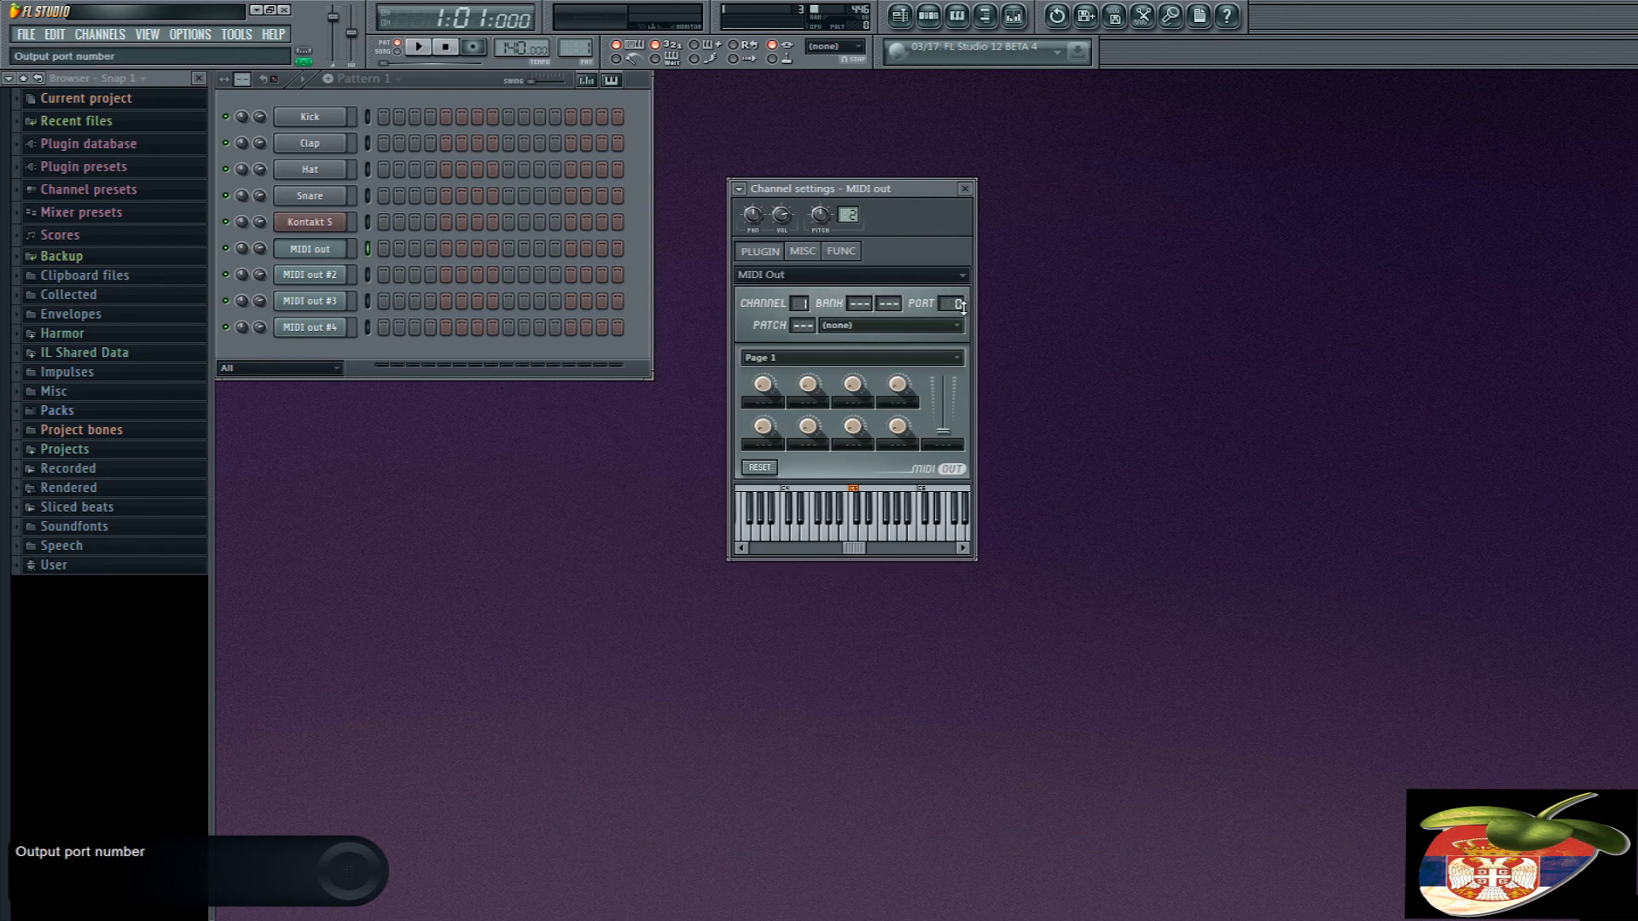
{"action": "left_click", "coordinate": [316, 222]}
{"action": "left_click", "coordinate": [536, 102]}
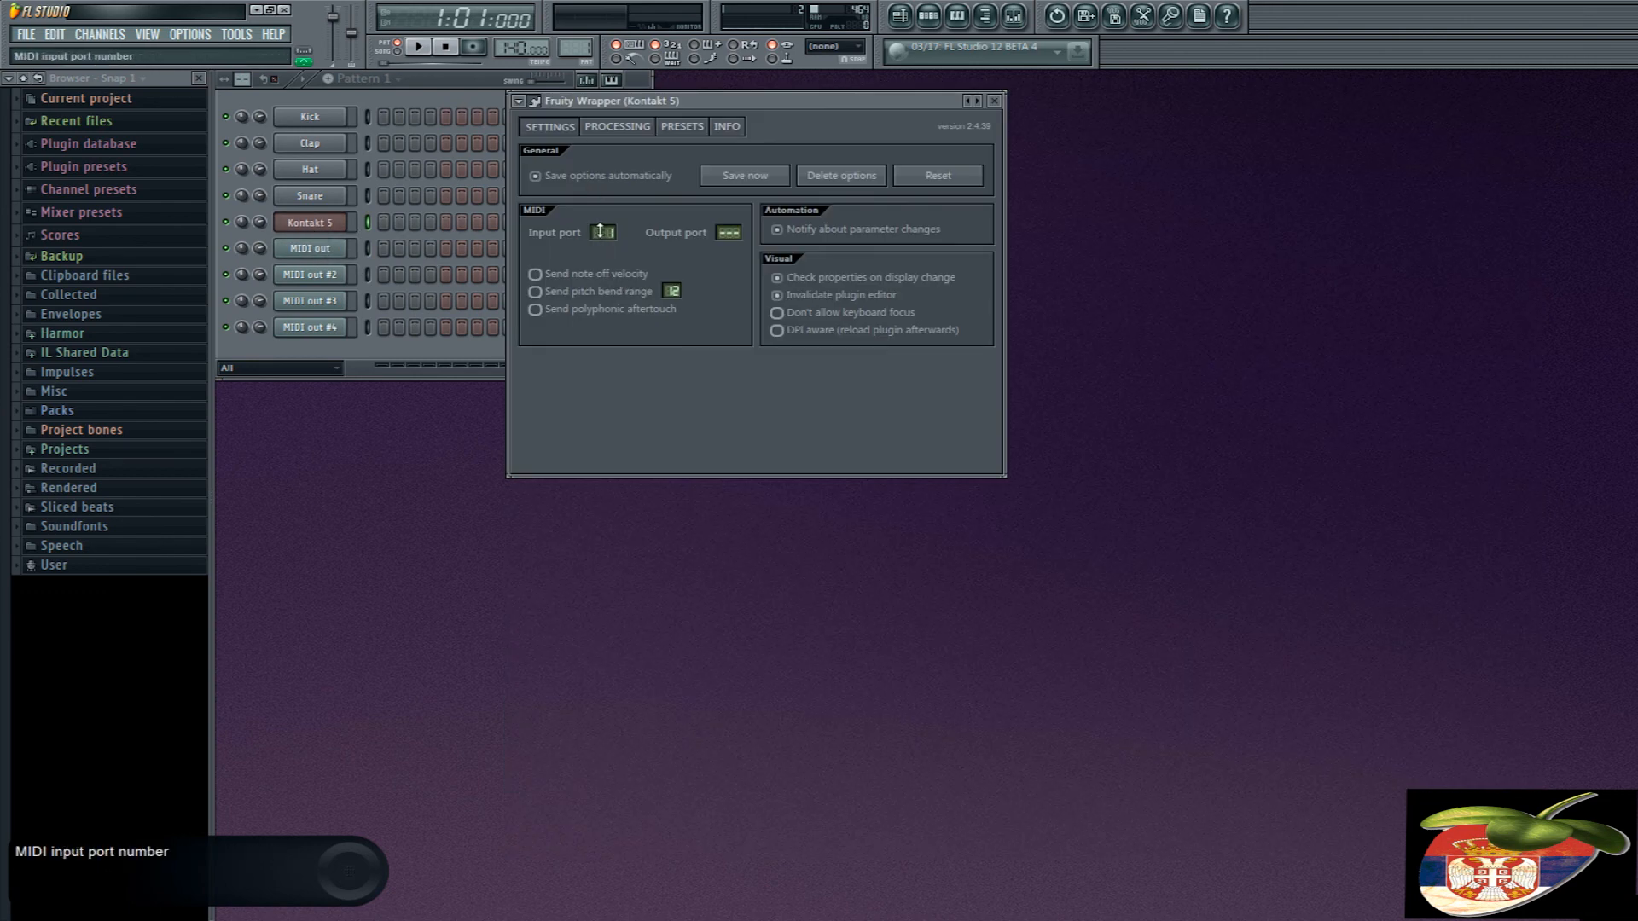
{"action": "left_click", "coordinate": [535, 100]}
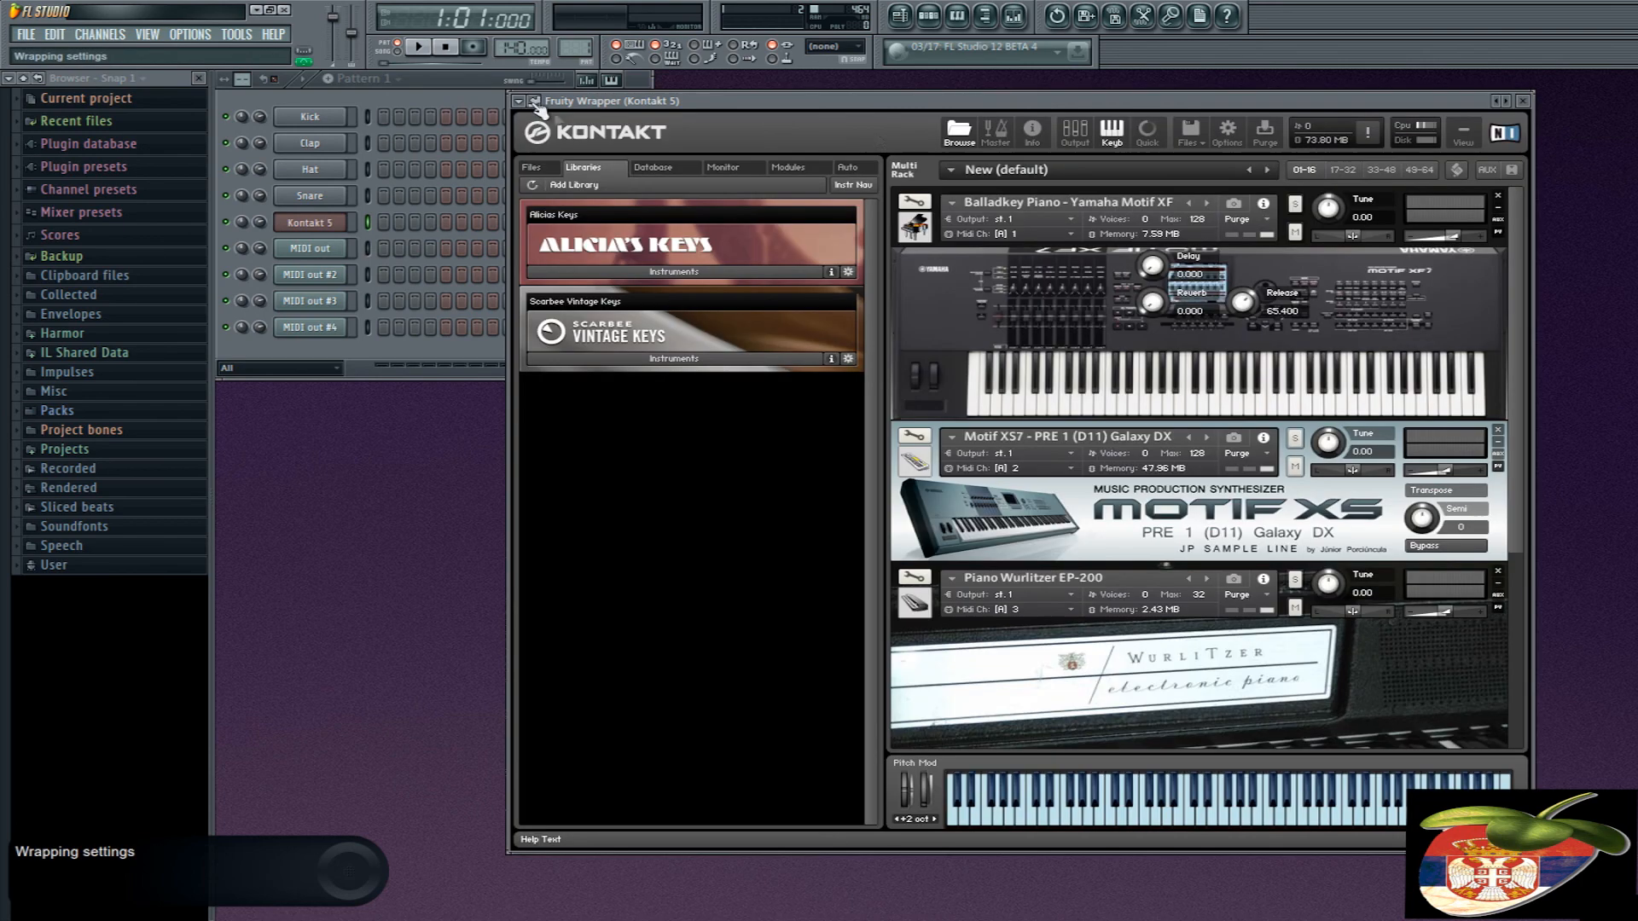
{"action": "left_click", "coordinate": [1527, 101]}
- Compare the first MIDI out channel's number with Balladkey Piano's MIDI channel in Kontakt and play a test note through it
{"action": "left_click", "coordinate": [311, 248]}
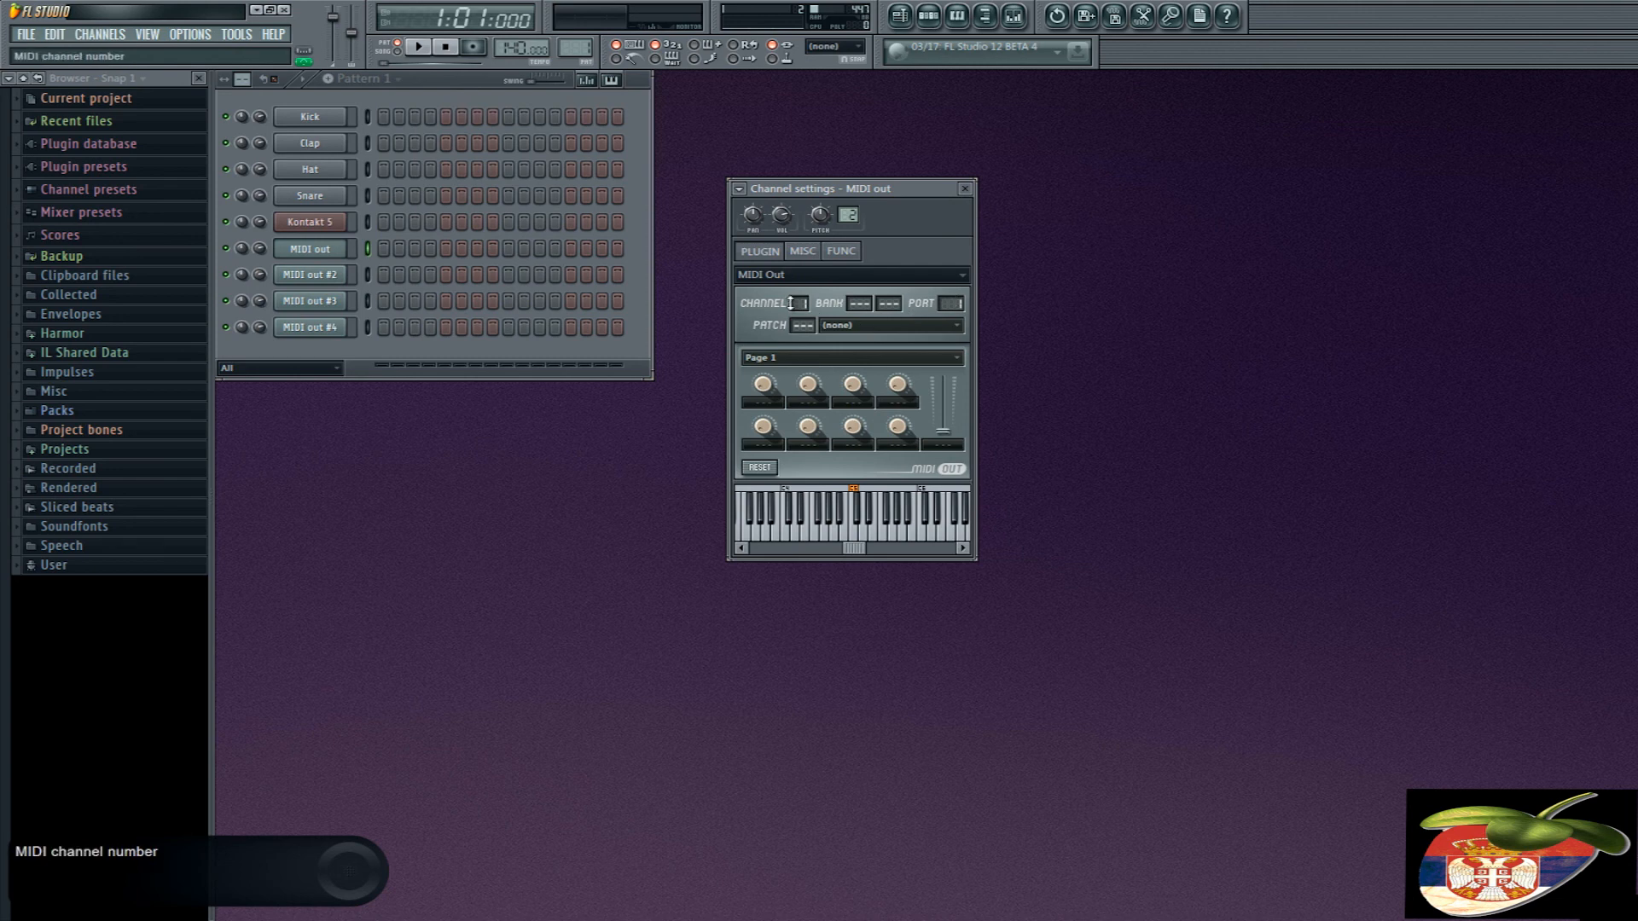
{"action": "left_click", "coordinate": [320, 223]}
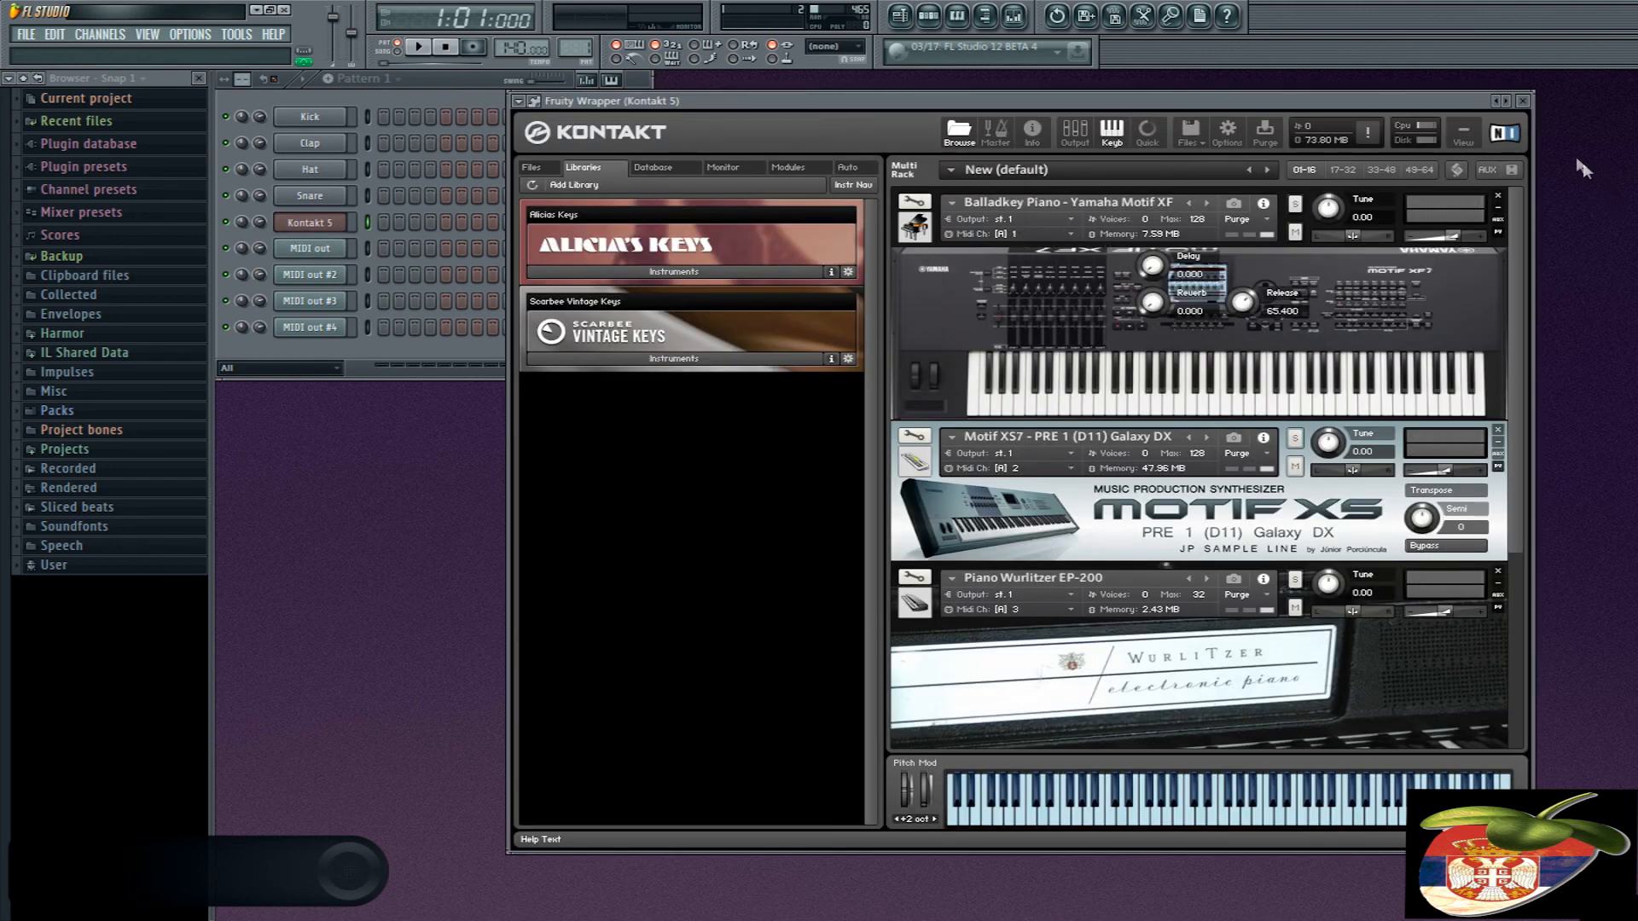
{"action": "left_click", "coordinate": [1525, 102]}
{"action": "left_click", "coordinate": [339, 252]}
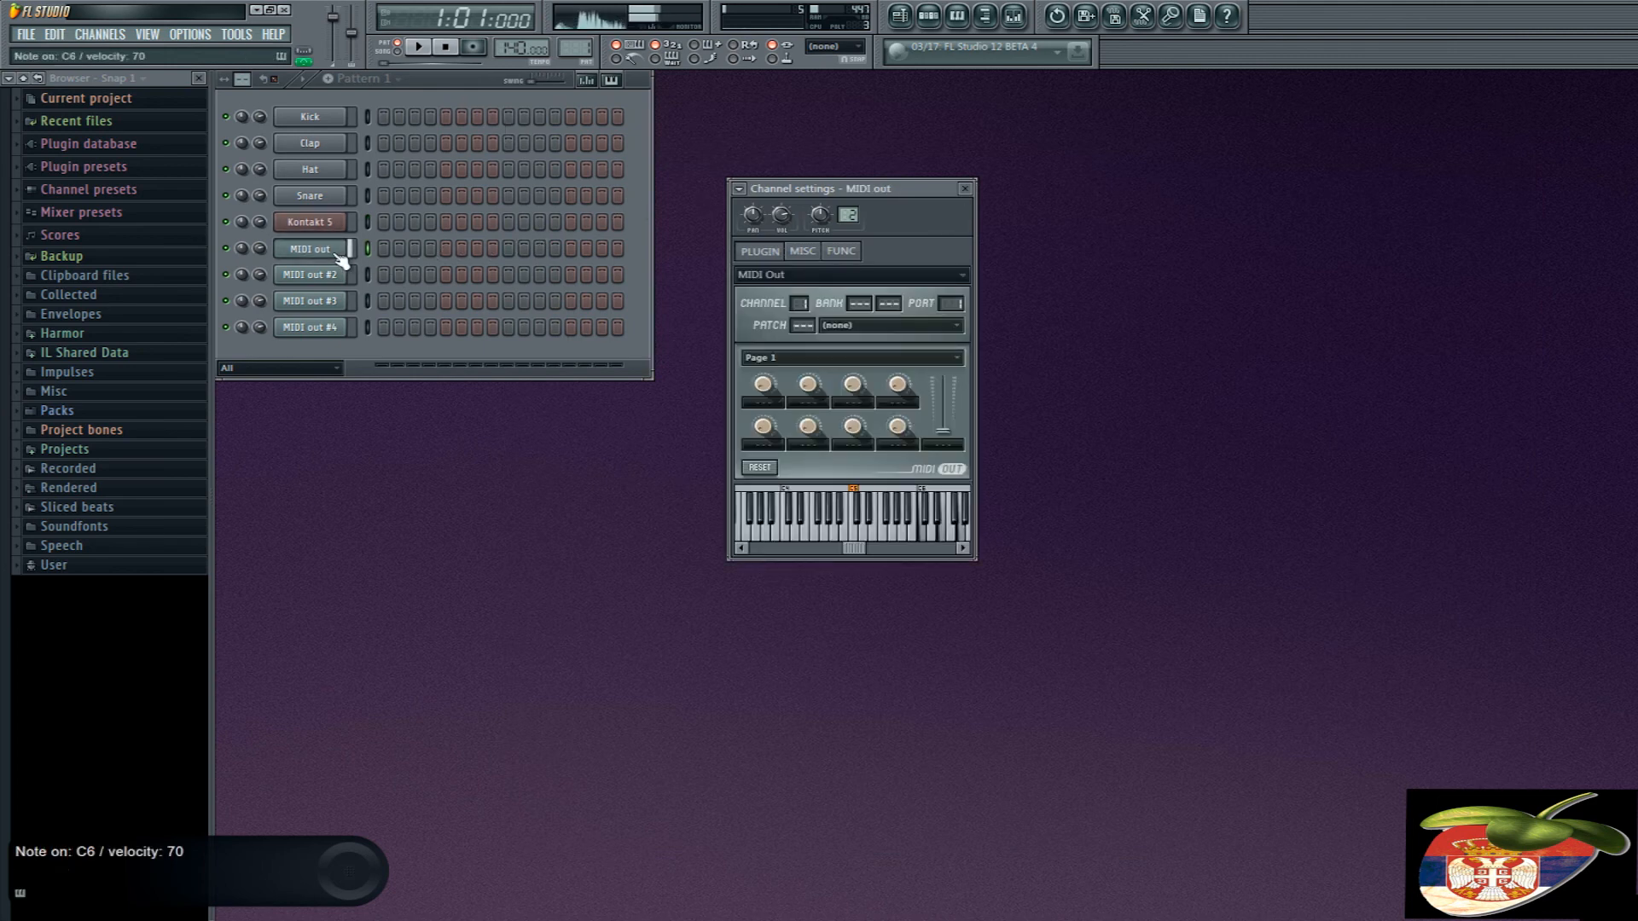
- Check the Motif XS7 instrument's MIDI channel in Kontakt and set the port of MIDI out #2 to 1
{"action": "left_click", "coordinate": [310, 222]}
{"action": "scroll", "coordinate": [1231, 499], "scroll_direction": "down", "scroll_amount": 1}
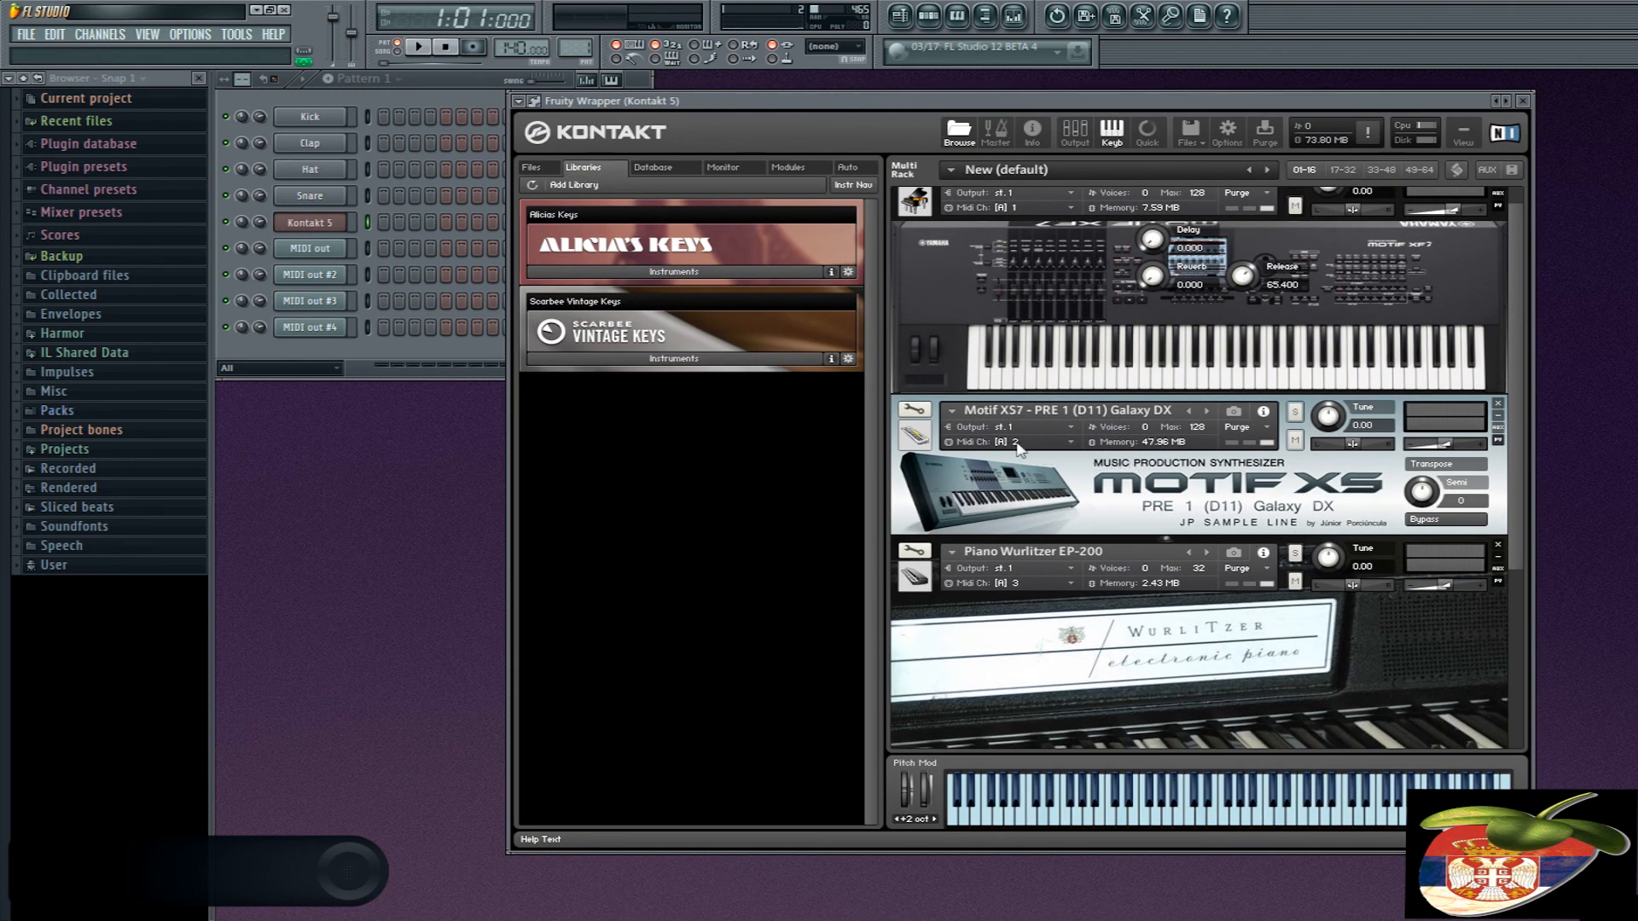
{"action": "left_click", "coordinate": [328, 275]}
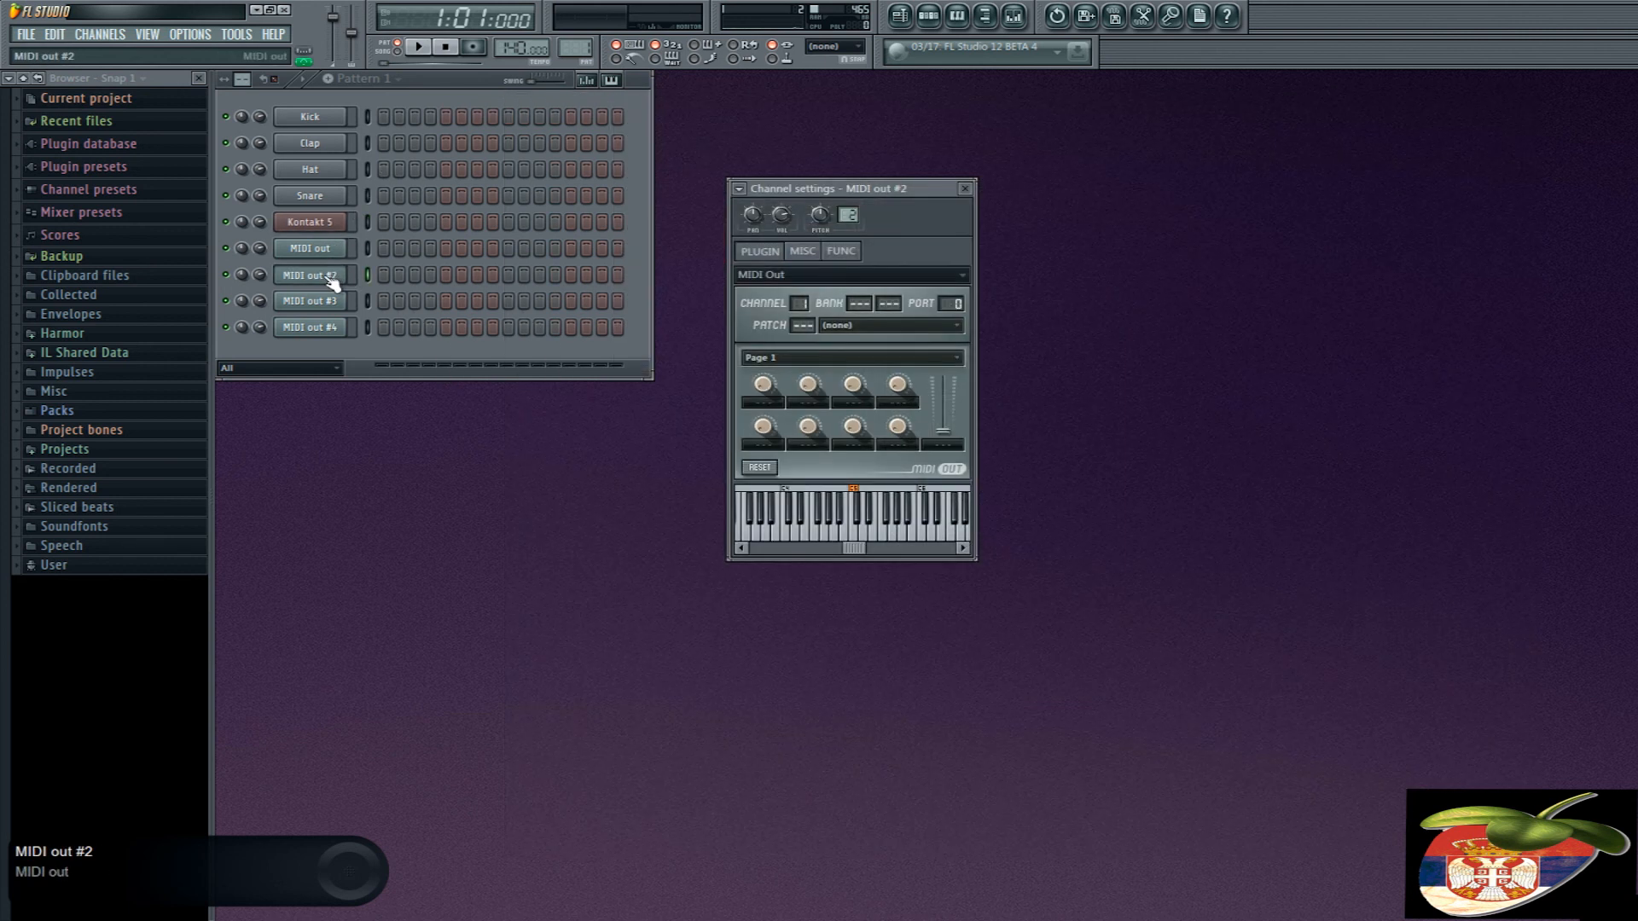
- Recheck Kontakt 5's MIDI input port in the wrapper settings and set the channel number of MIDI out #2 to 2
{"action": "left_click", "coordinate": [332, 222]}
{"action": "left_click", "coordinate": [535, 100]}
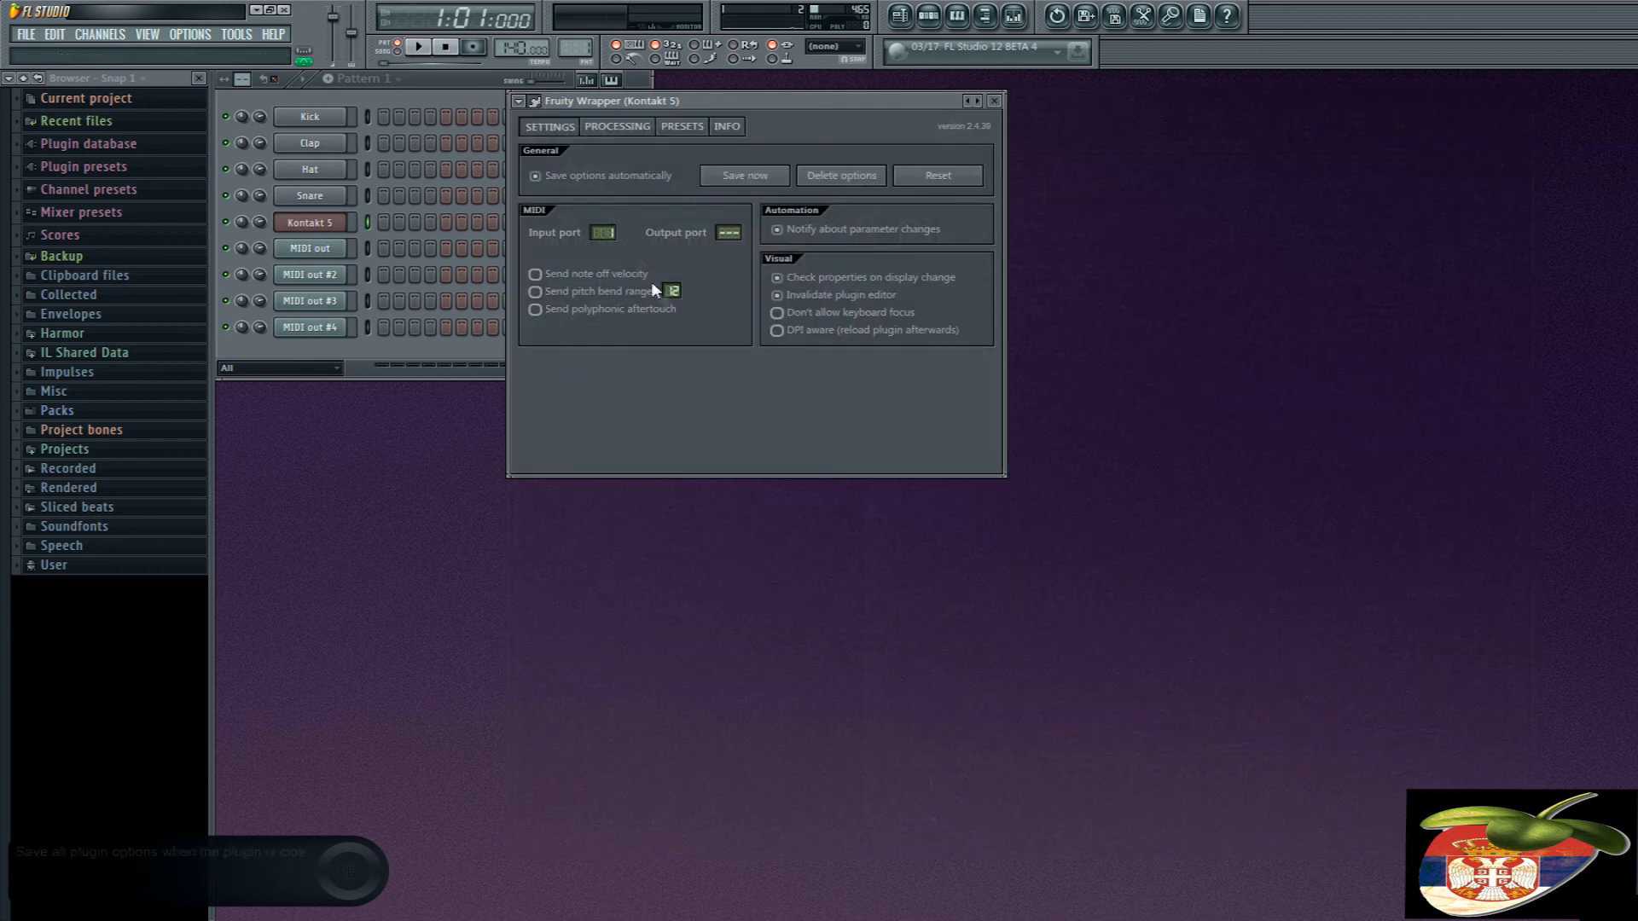
{"action": "left_click", "coordinate": [535, 101]}
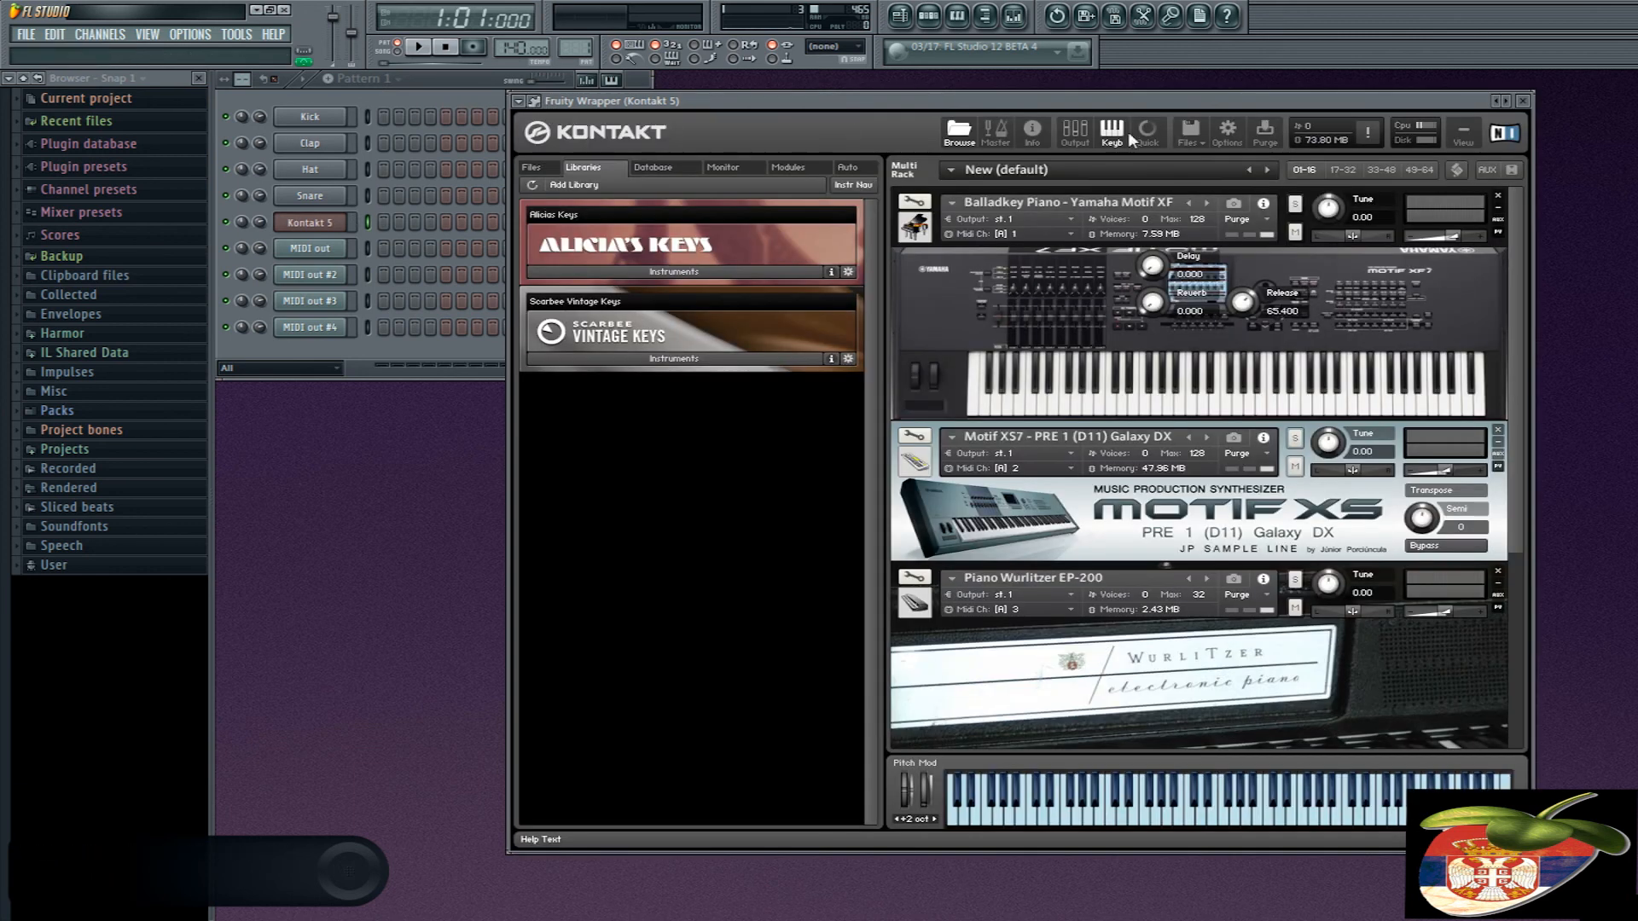
{"action": "left_click", "coordinate": [1522, 101]}
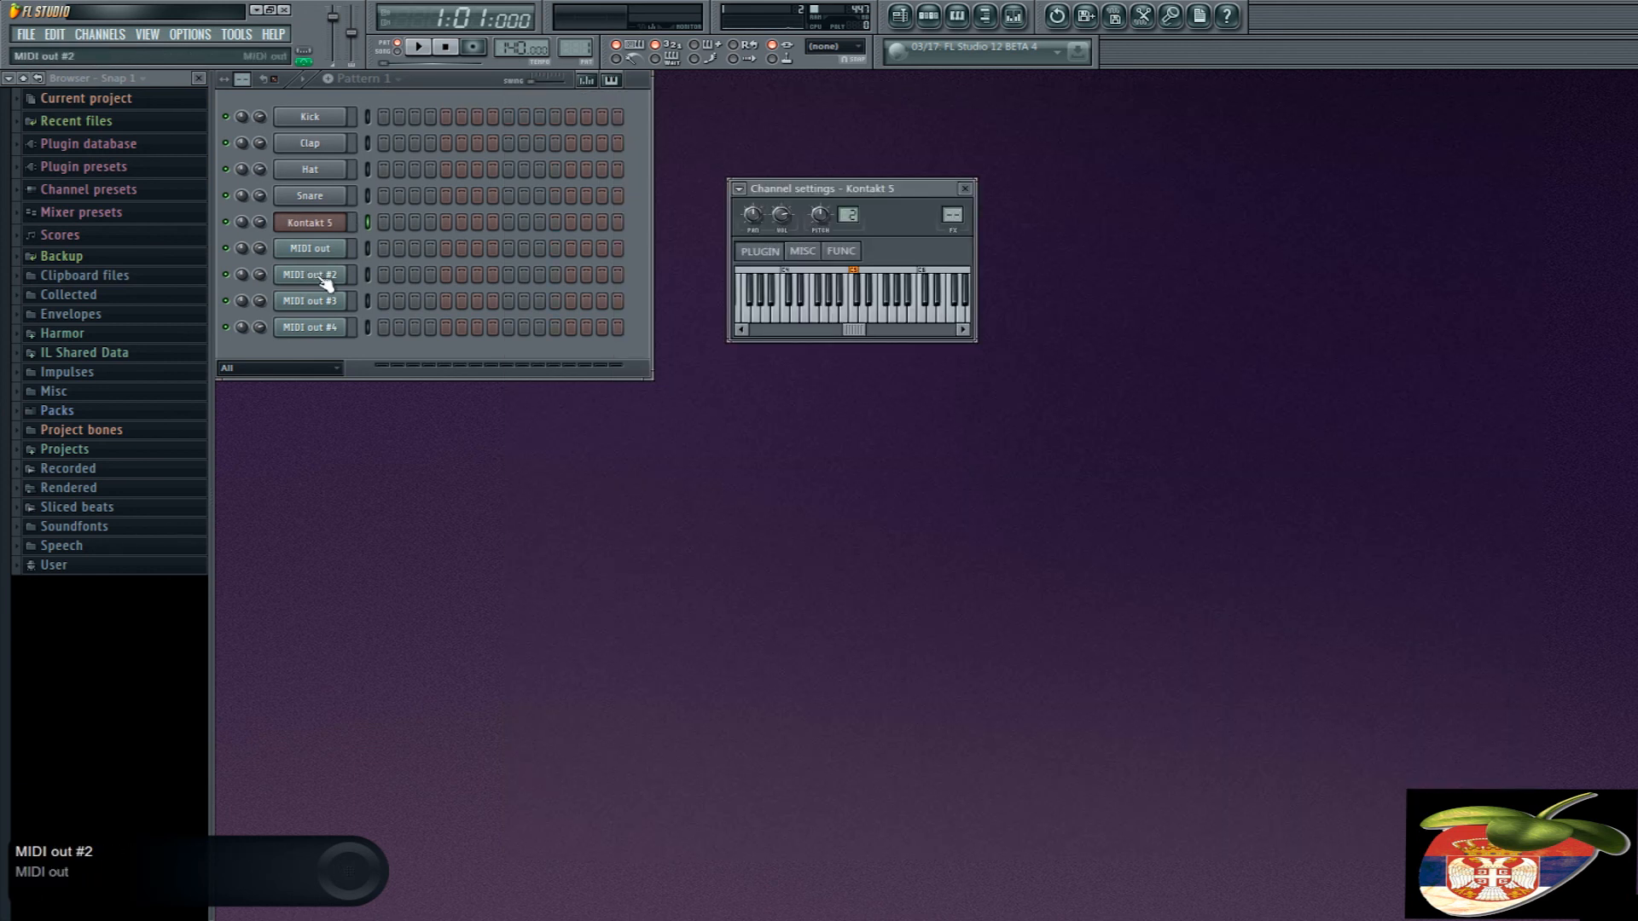
{"action": "left_click", "coordinate": [314, 275]}
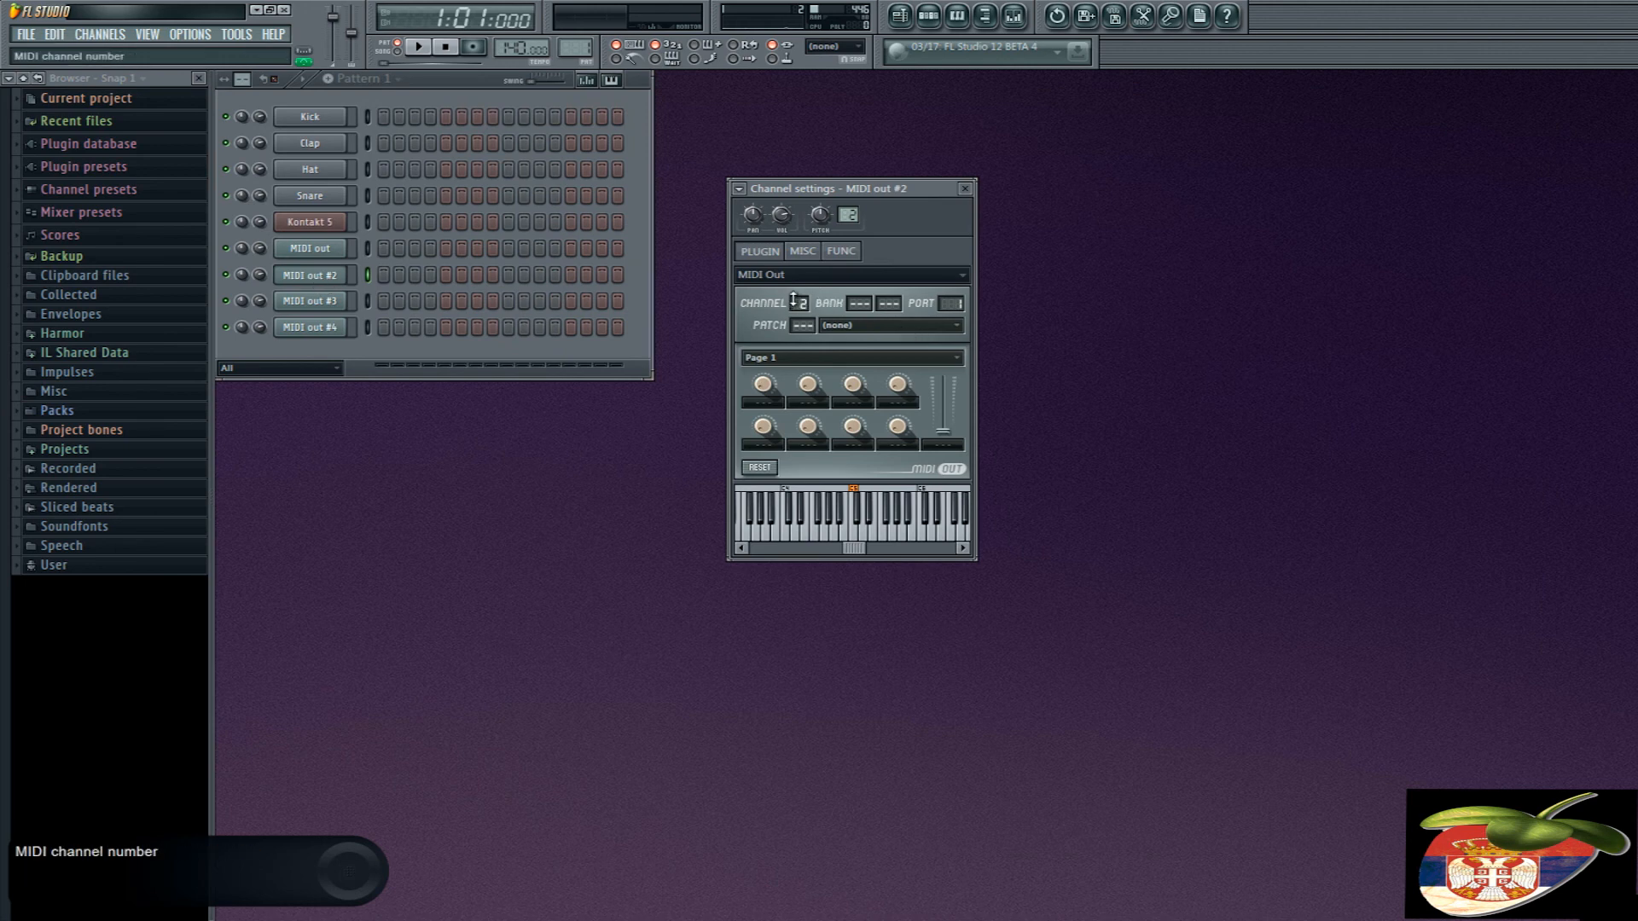
- Play a test note through MIDI out #2, and set MIDI out #3 to port 1 and channel 3 to match Piano Wurlitzer EP-200
{"action": "left_click", "coordinate": [320, 276]}
{"action": "left_click", "coordinate": [320, 276]}
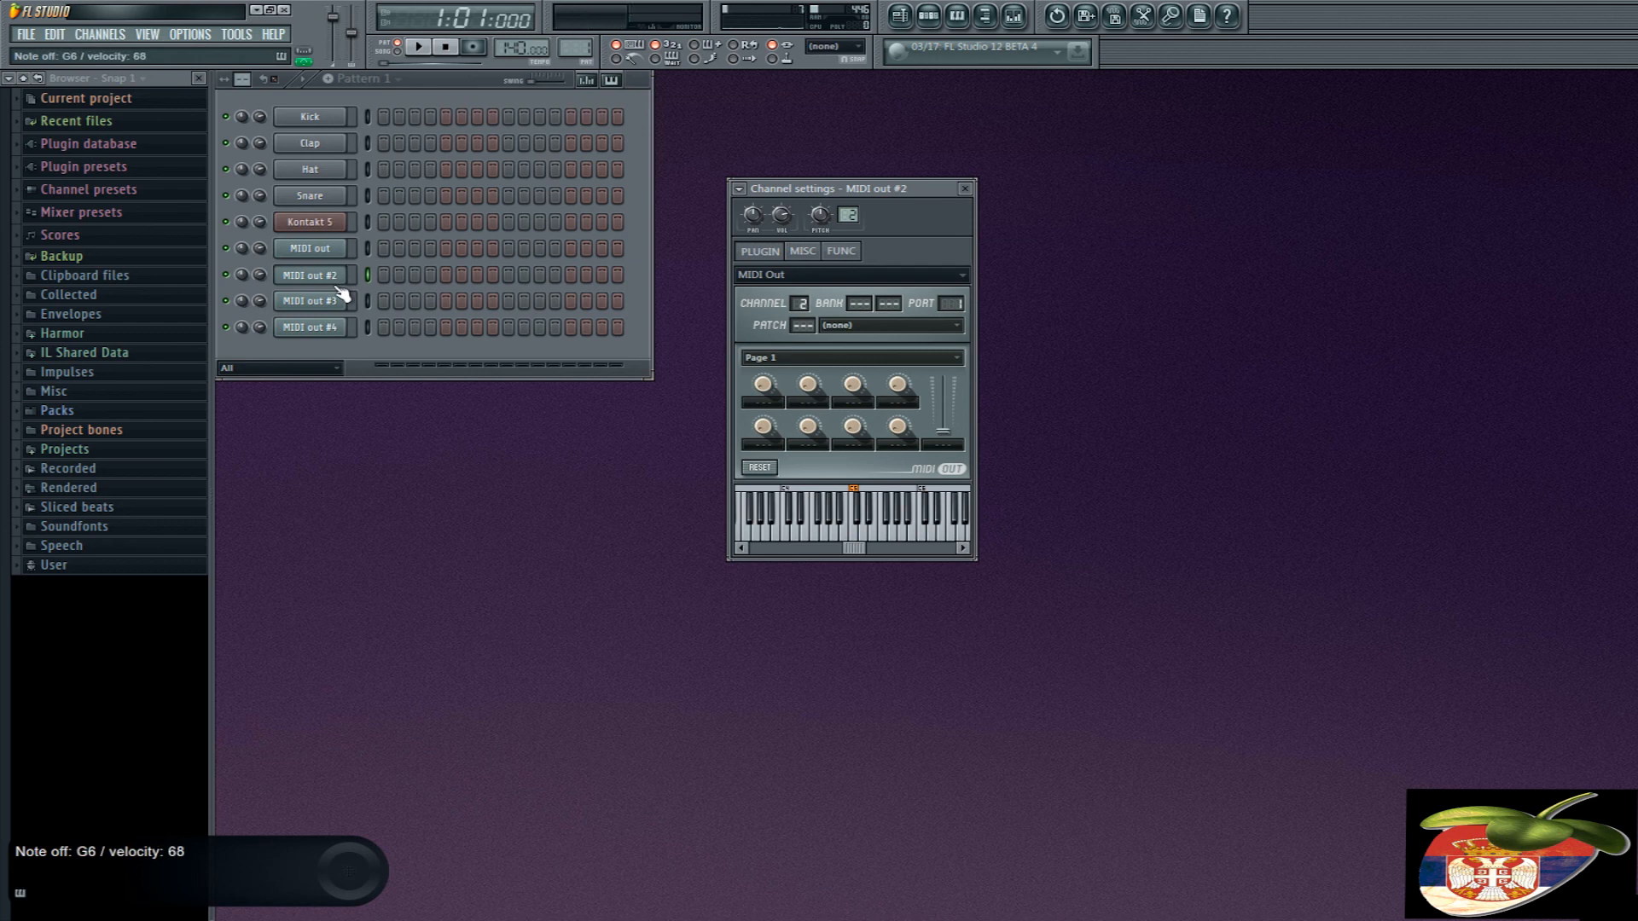
{"action": "left_click", "coordinate": [335, 301]}
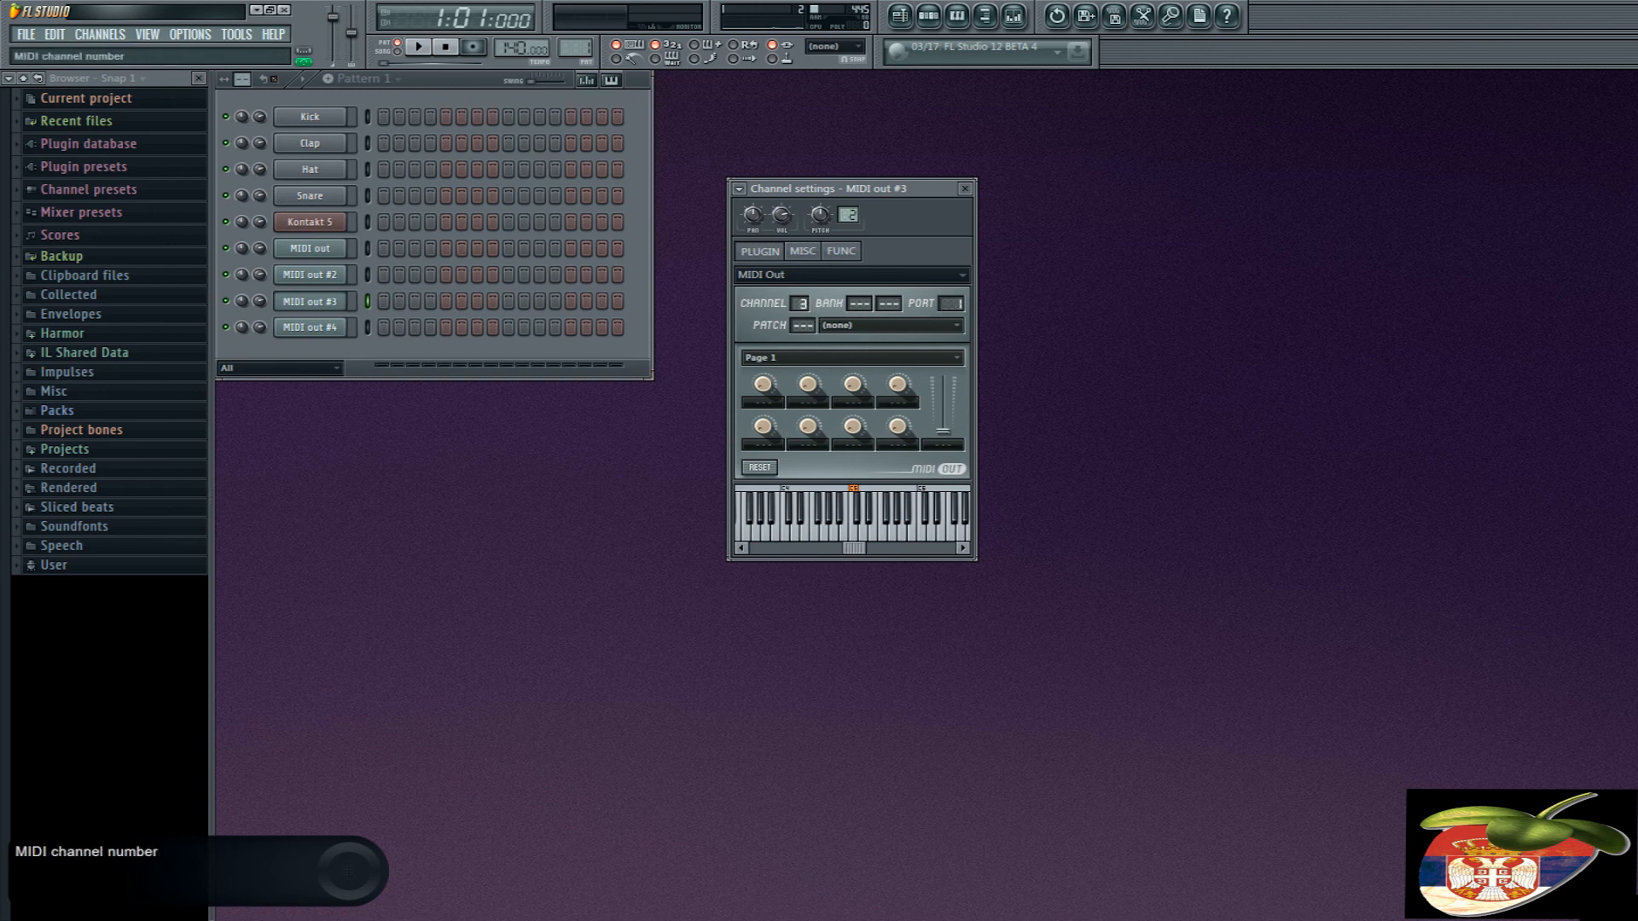
{"action": "left_click", "coordinate": [317, 223]}
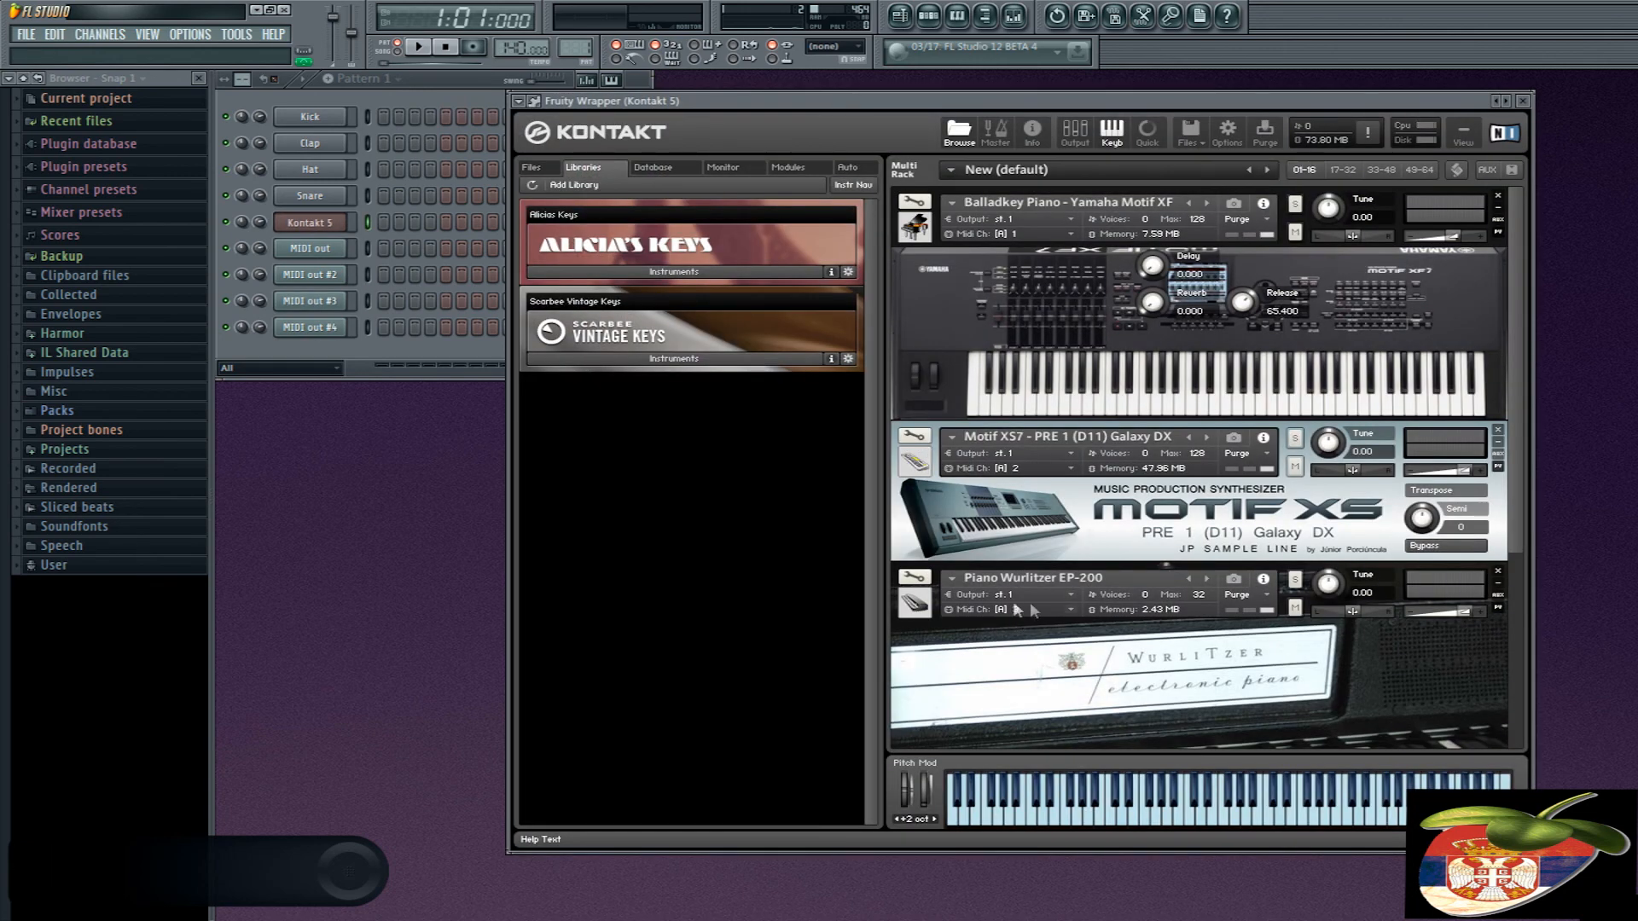
{"action": "left_click", "coordinate": [335, 303]}
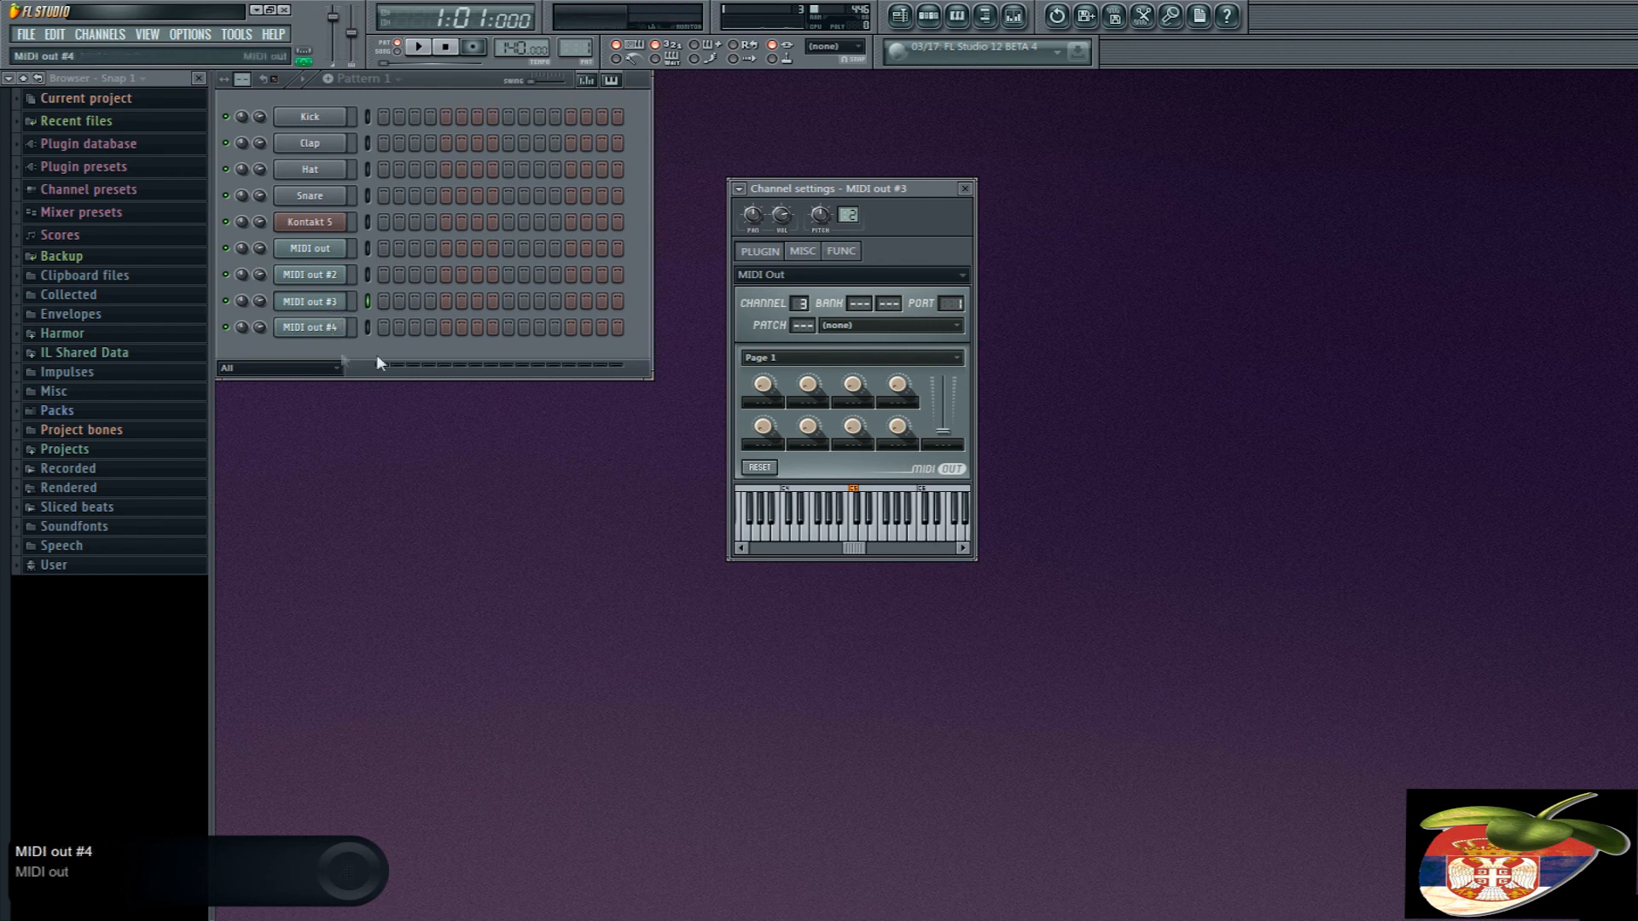
- Verify Kontakt 5's MIDI input port against the port of MIDI out #3 and close the Kontakt window
{"action": "left_click", "coordinate": [328, 222]}
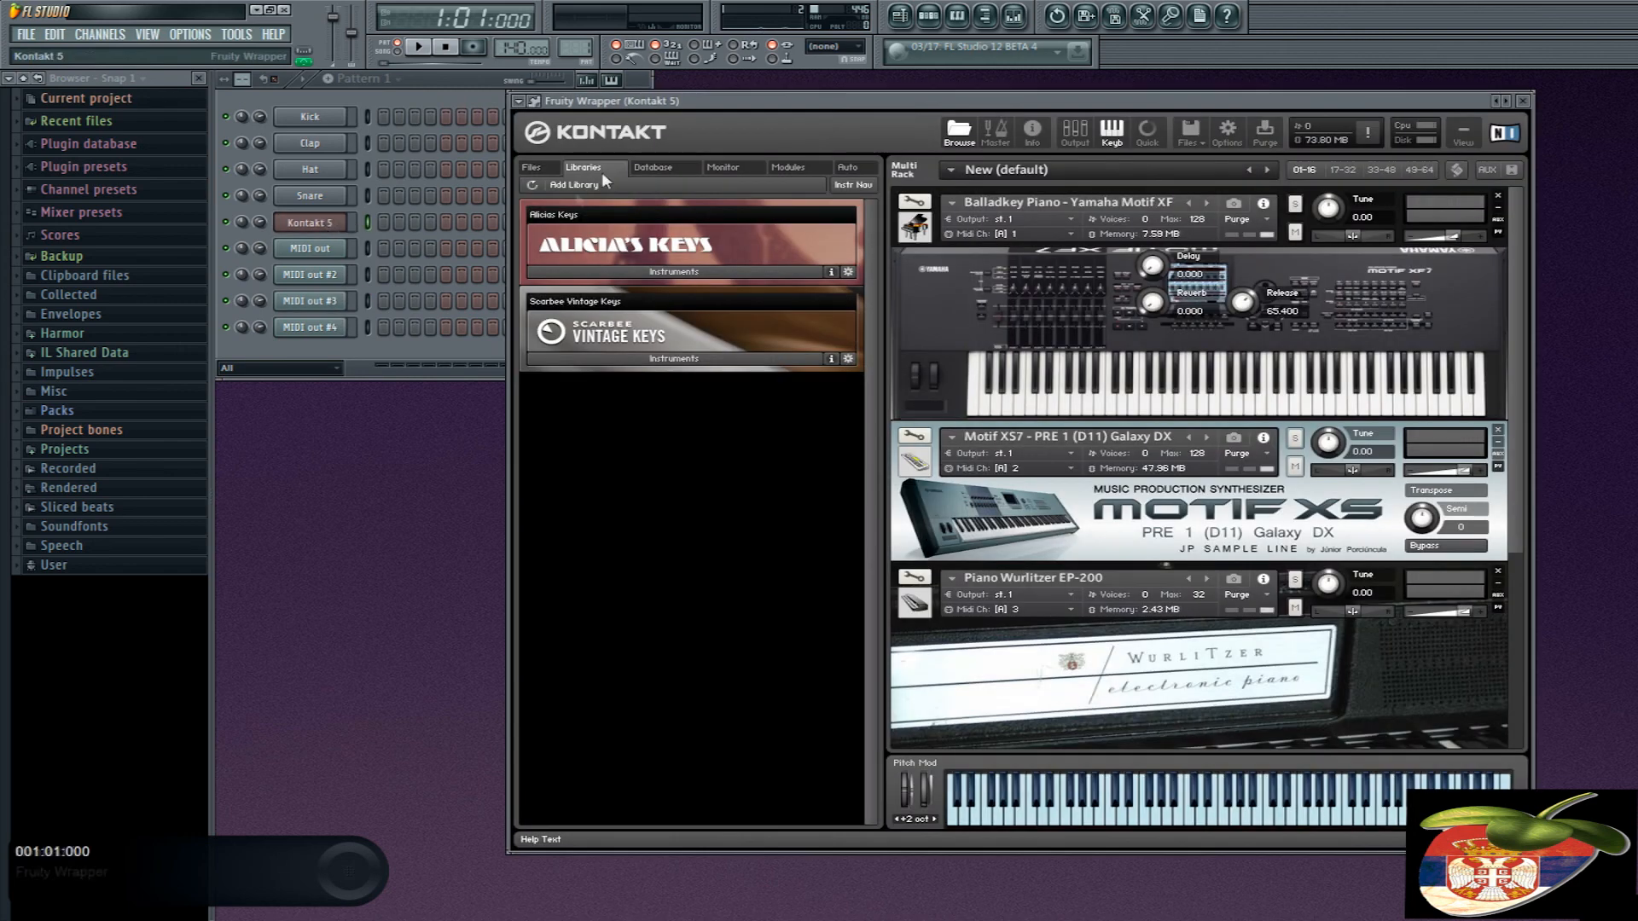
{"action": "left_click", "coordinate": [535, 100]}
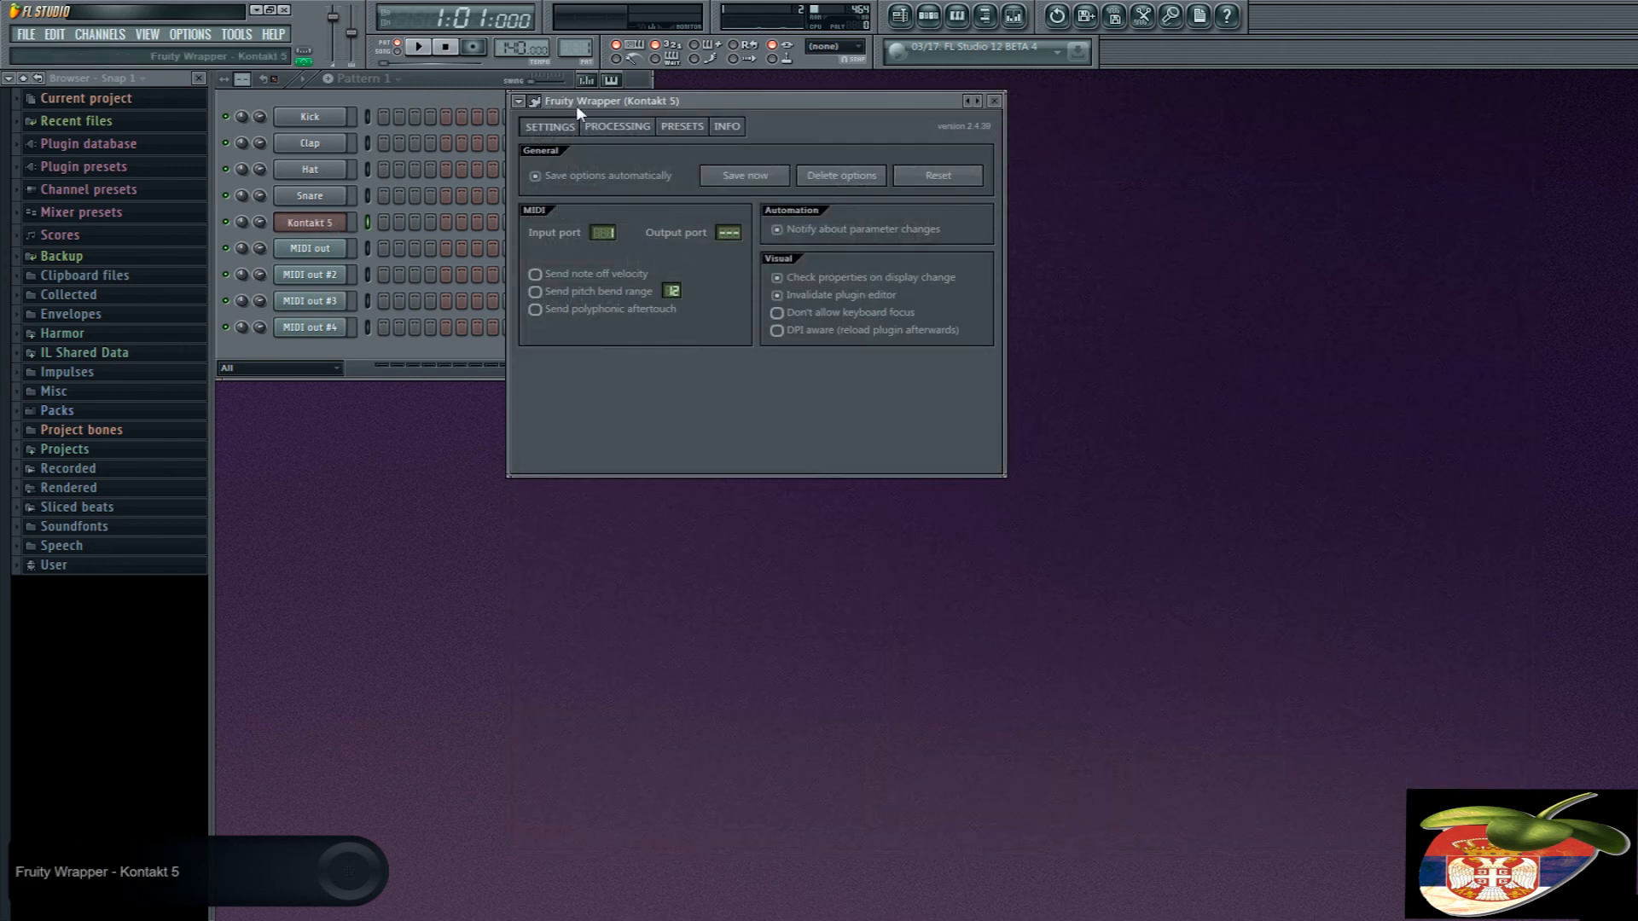
{"action": "left_click_drag", "start_coordinate": [576, 105], "coordinate": [666, 205]}
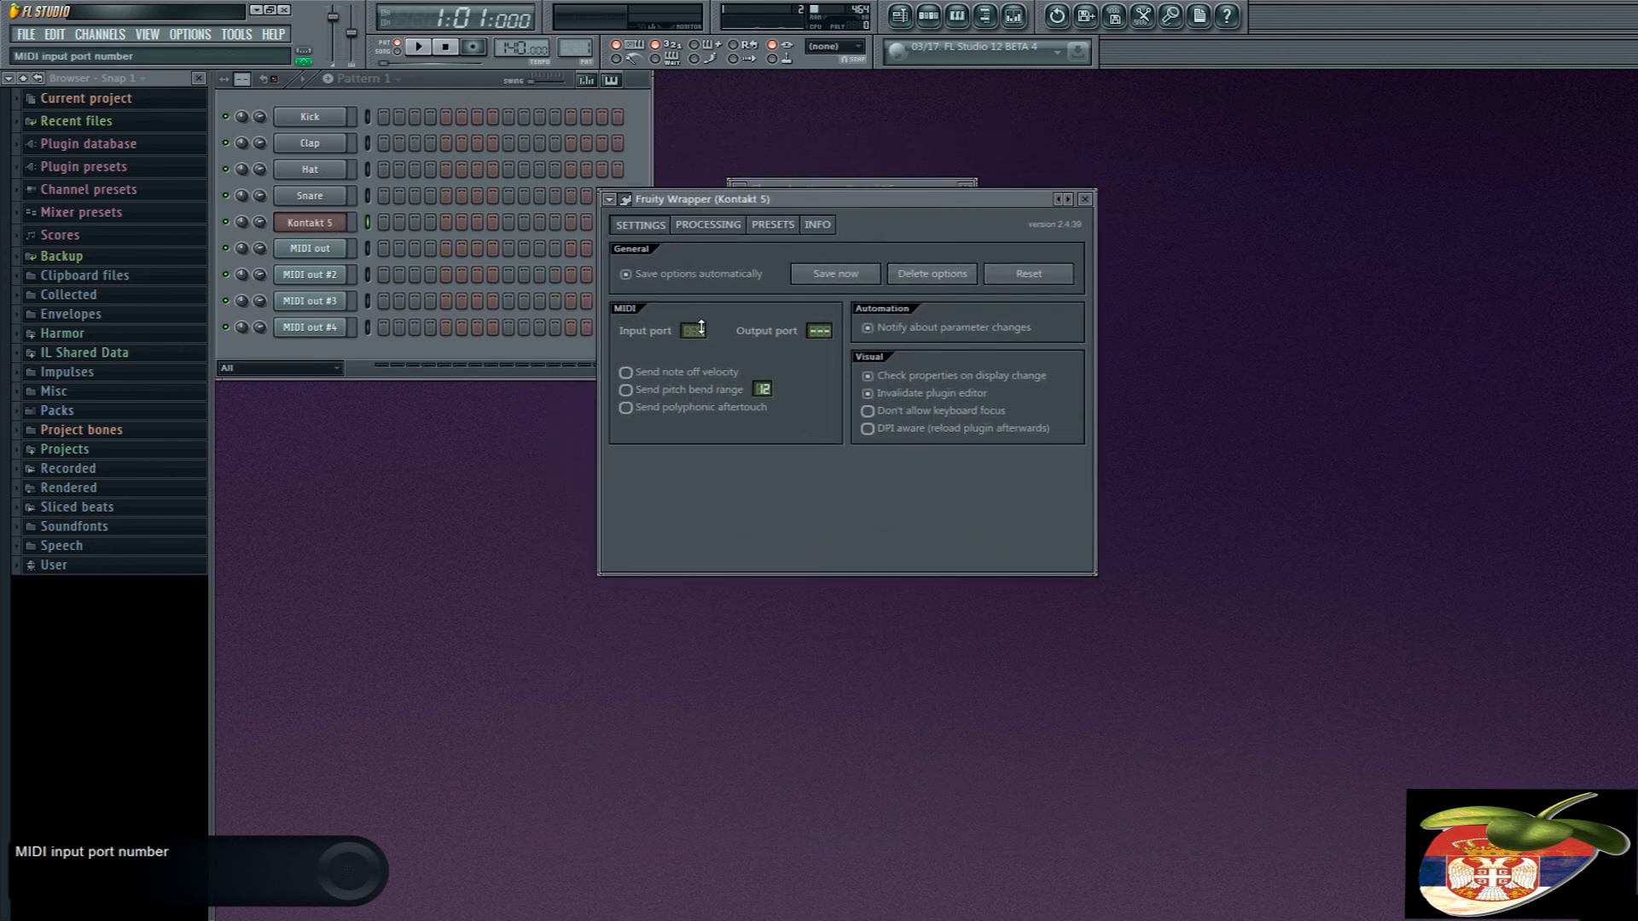
{"action": "left_click", "coordinate": [628, 201]}
{"action": "left_click_drag", "start_coordinate": [812, 203], "coordinate": [610, 104]}
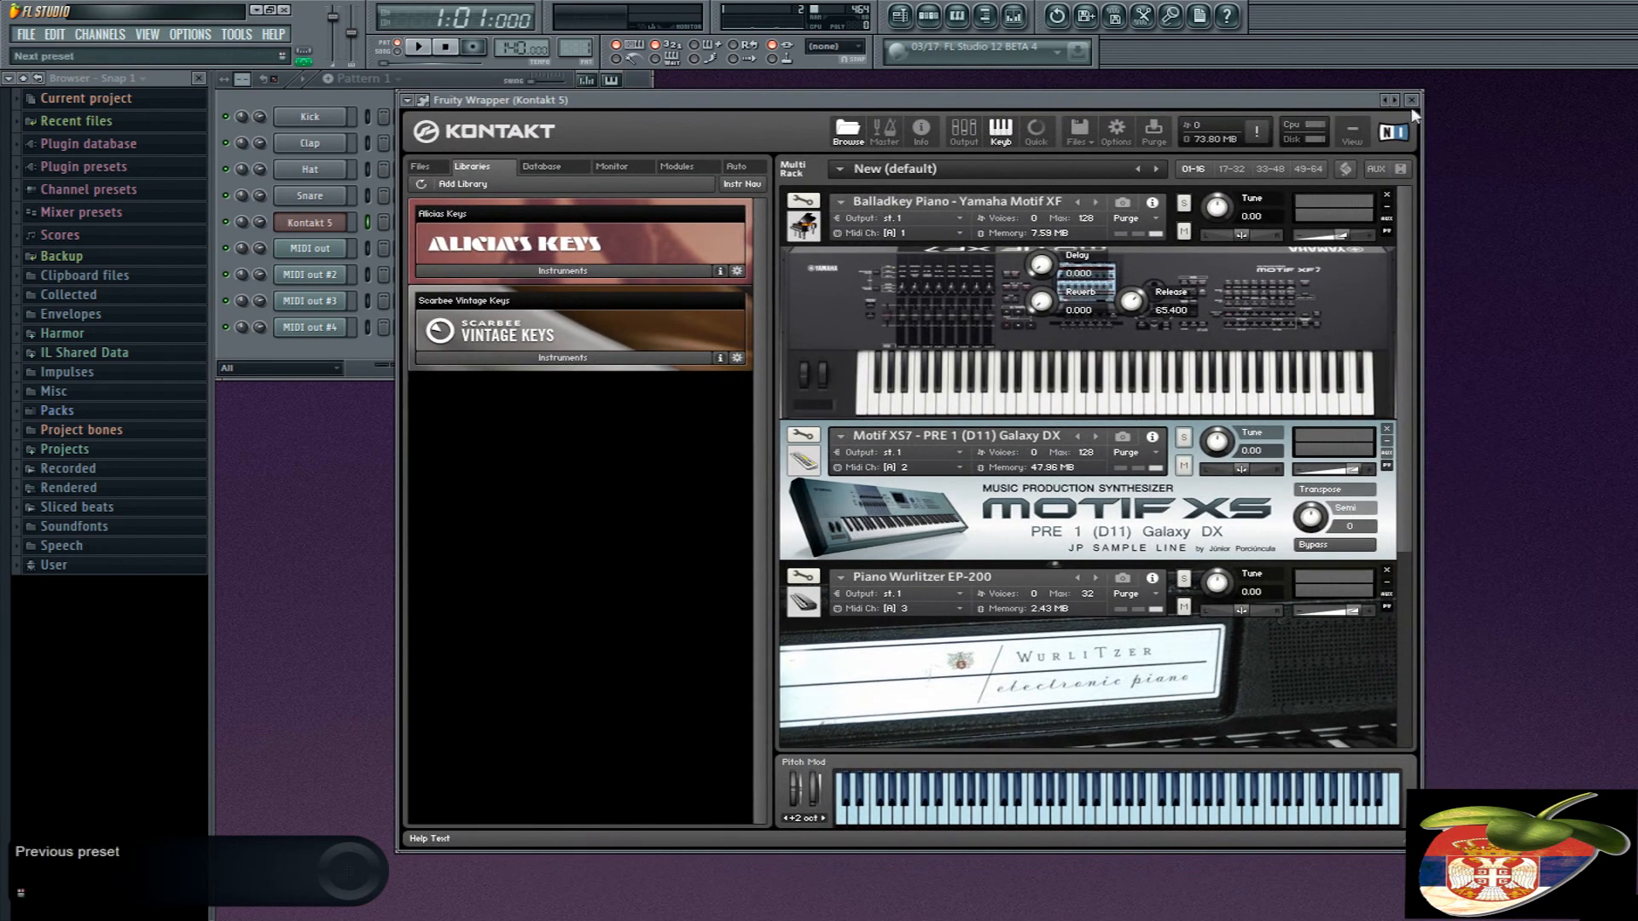
{"action": "left_click", "coordinate": [1411, 100]}
- Set MIDI out #4 to port 1 and channel 4 to match Yamaha S90ES Natural Grand's MIDI channel in Kontakt
{"action": "left_click", "coordinate": [309, 328]}
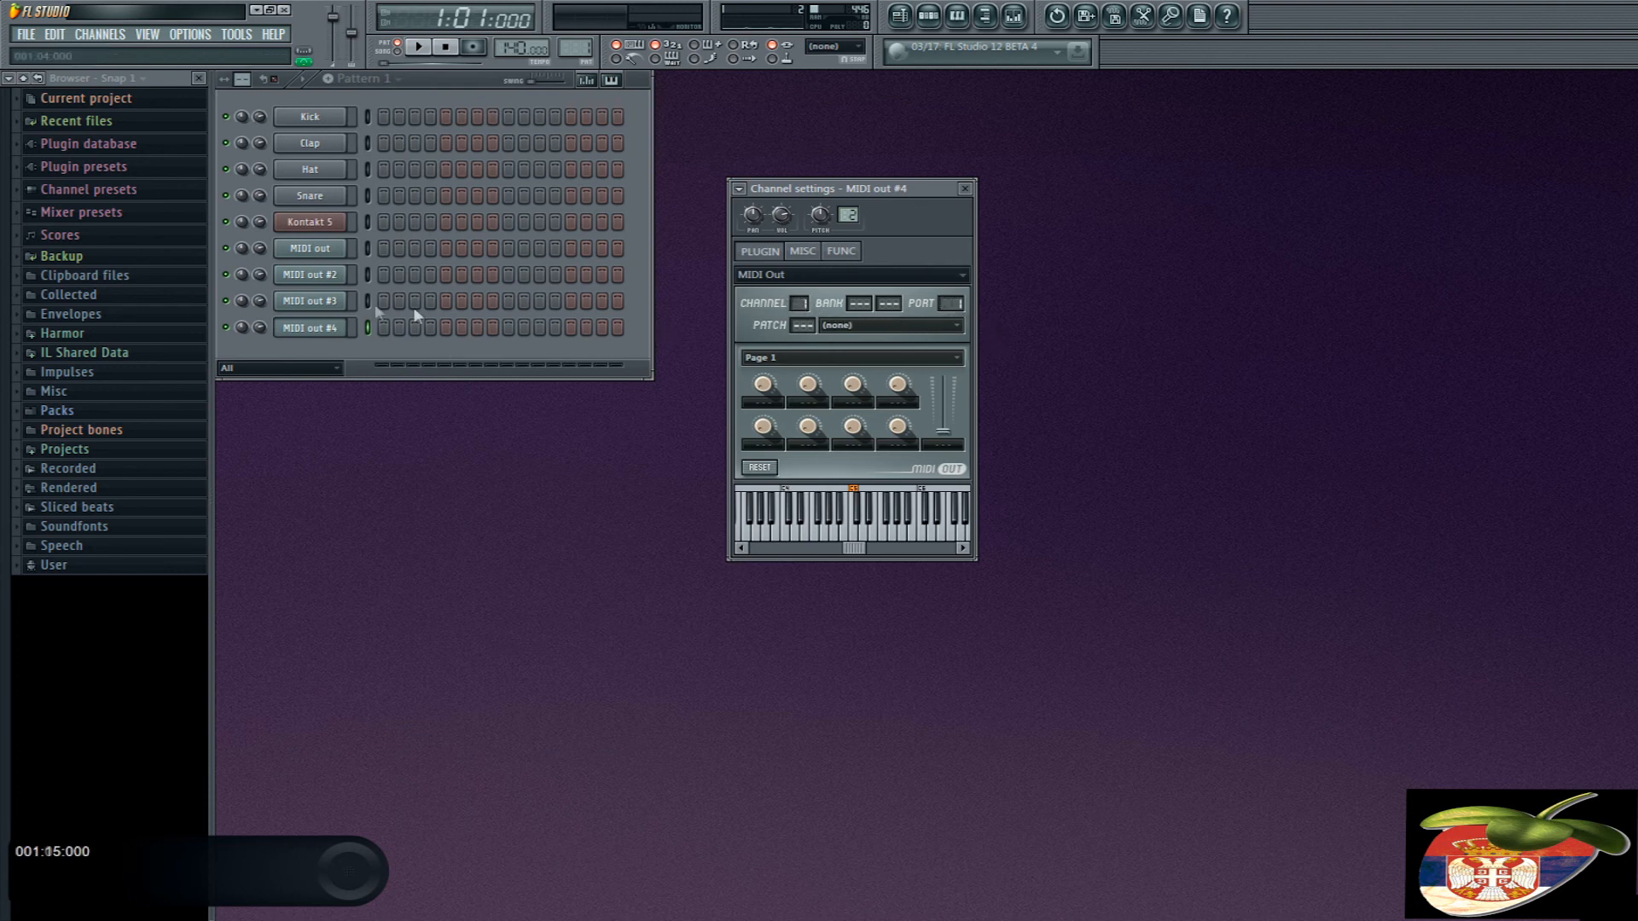
{"action": "left_click", "coordinate": [310, 222]}
{"action": "scroll", "coordinate": [1228, 605], "scroll_direction": "down", "scroll_amount": 5}
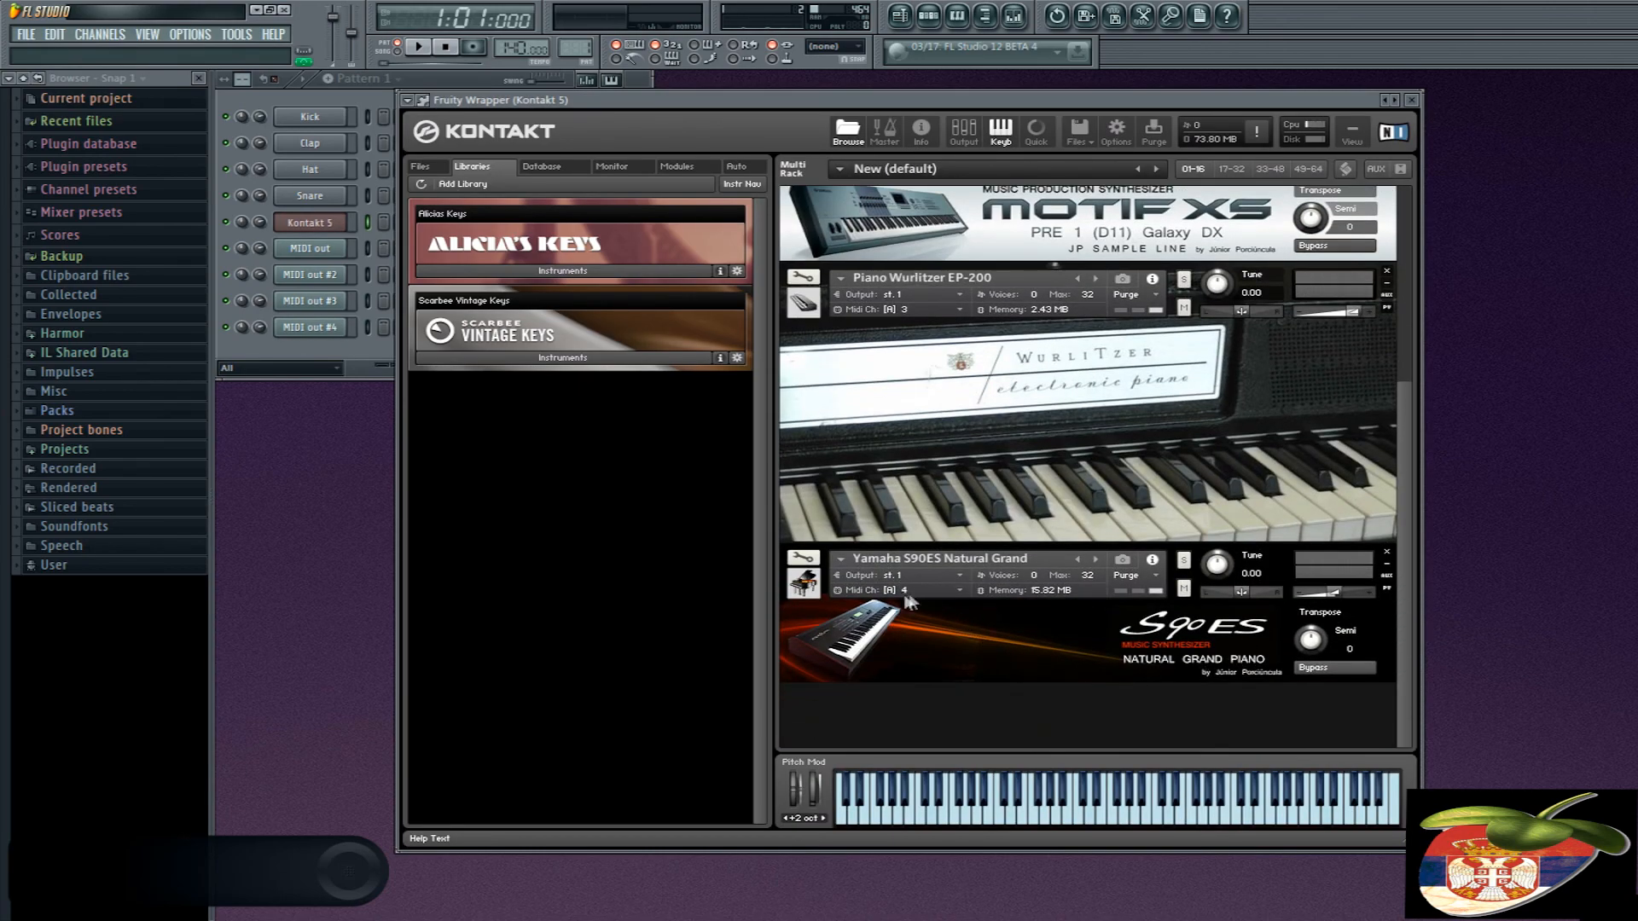
{"action": "left_click", "coordinate": [325, 326]}
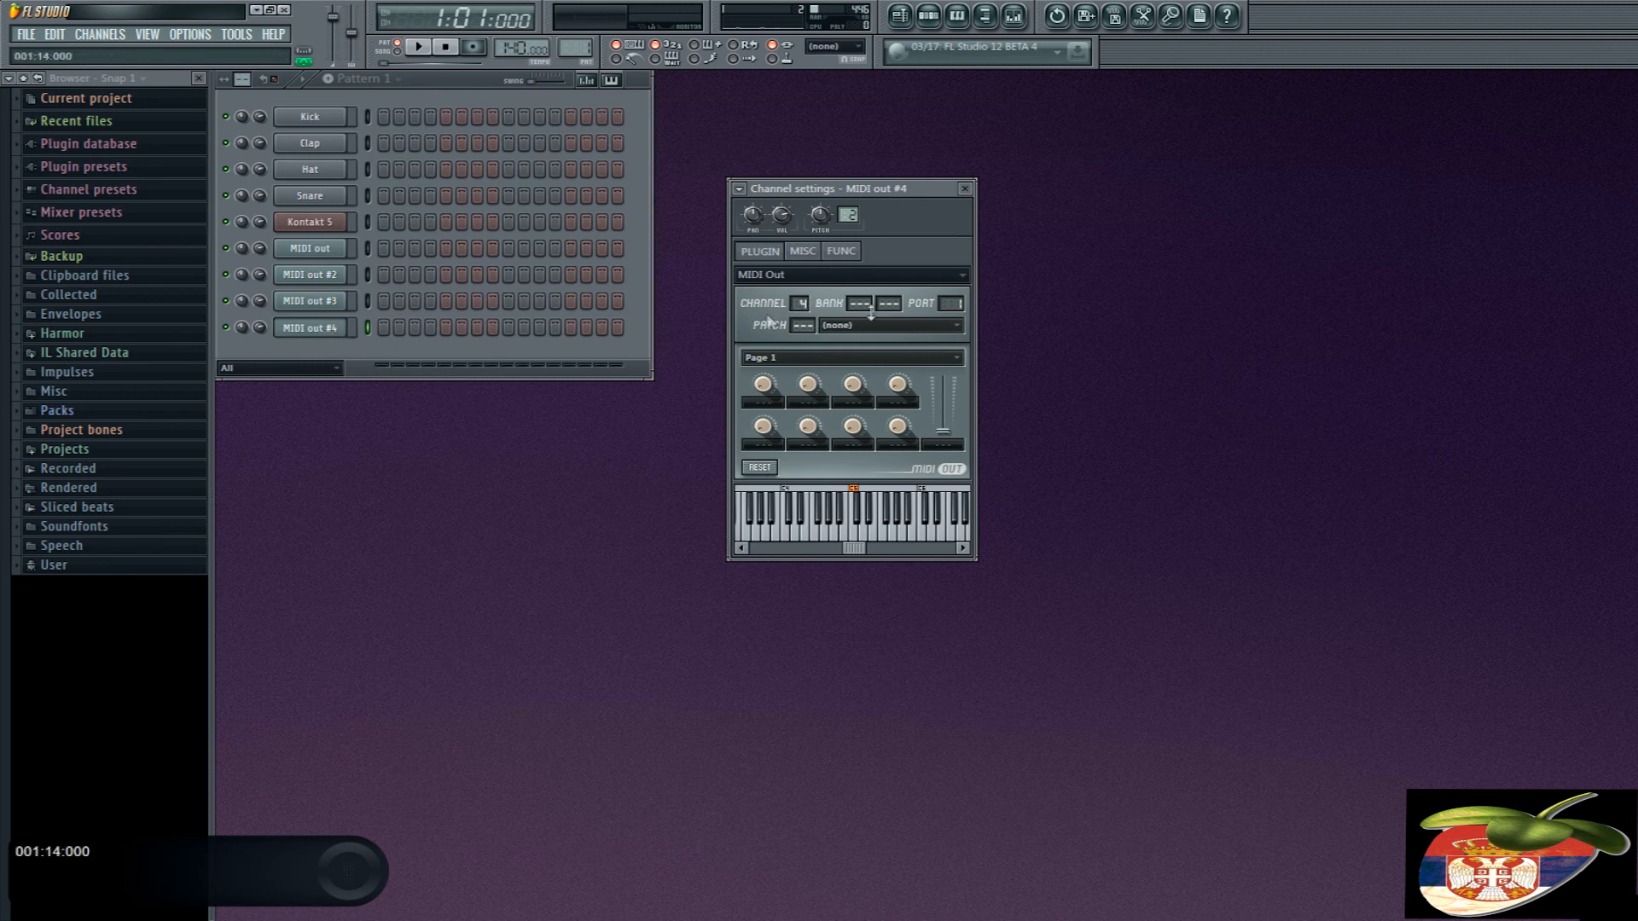
{"action": "left_click", "coordinate": [321, 336]}
{"action": "left_click", "coordinate": [321, 336]}
- Set Kontakt 5's MIDI input port to 1 in the wrapper settings
{"action": "left_click", "coordinate": [320, 222]}
{"action": "left_click_drag", "start_coordinate": [1024, 103], "coordinate": [991, 102]}
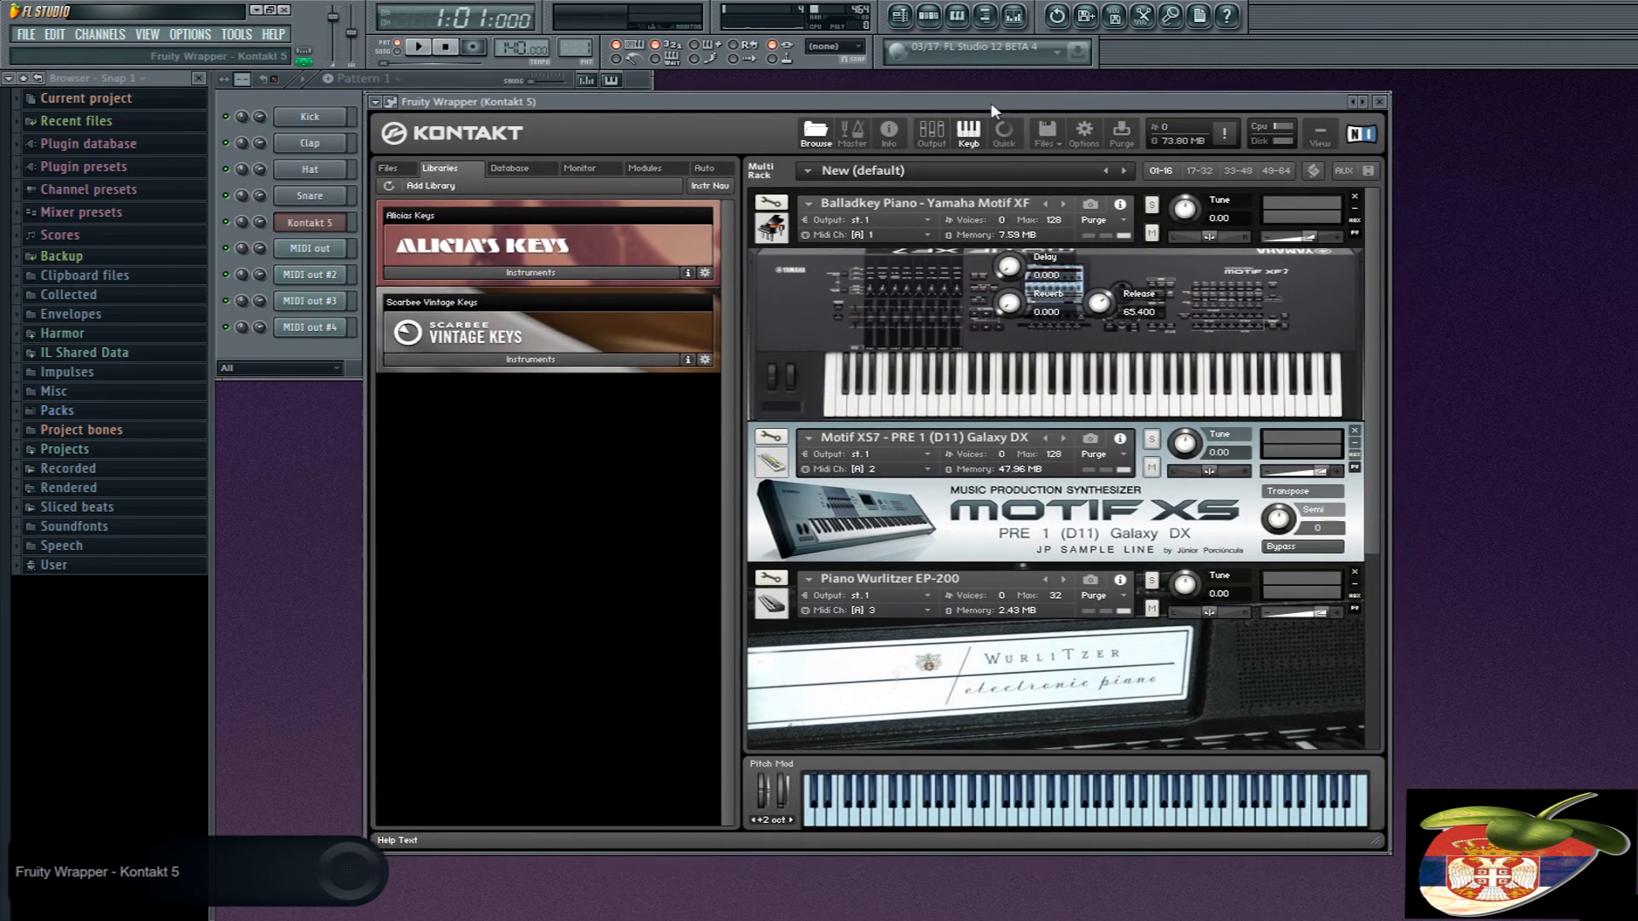
{"action": "left_click", "coordinate": [390, 101]}
{"action": "left_click_drag", "start_coordinate": [494, 101], "coordinate": [653, 193]}
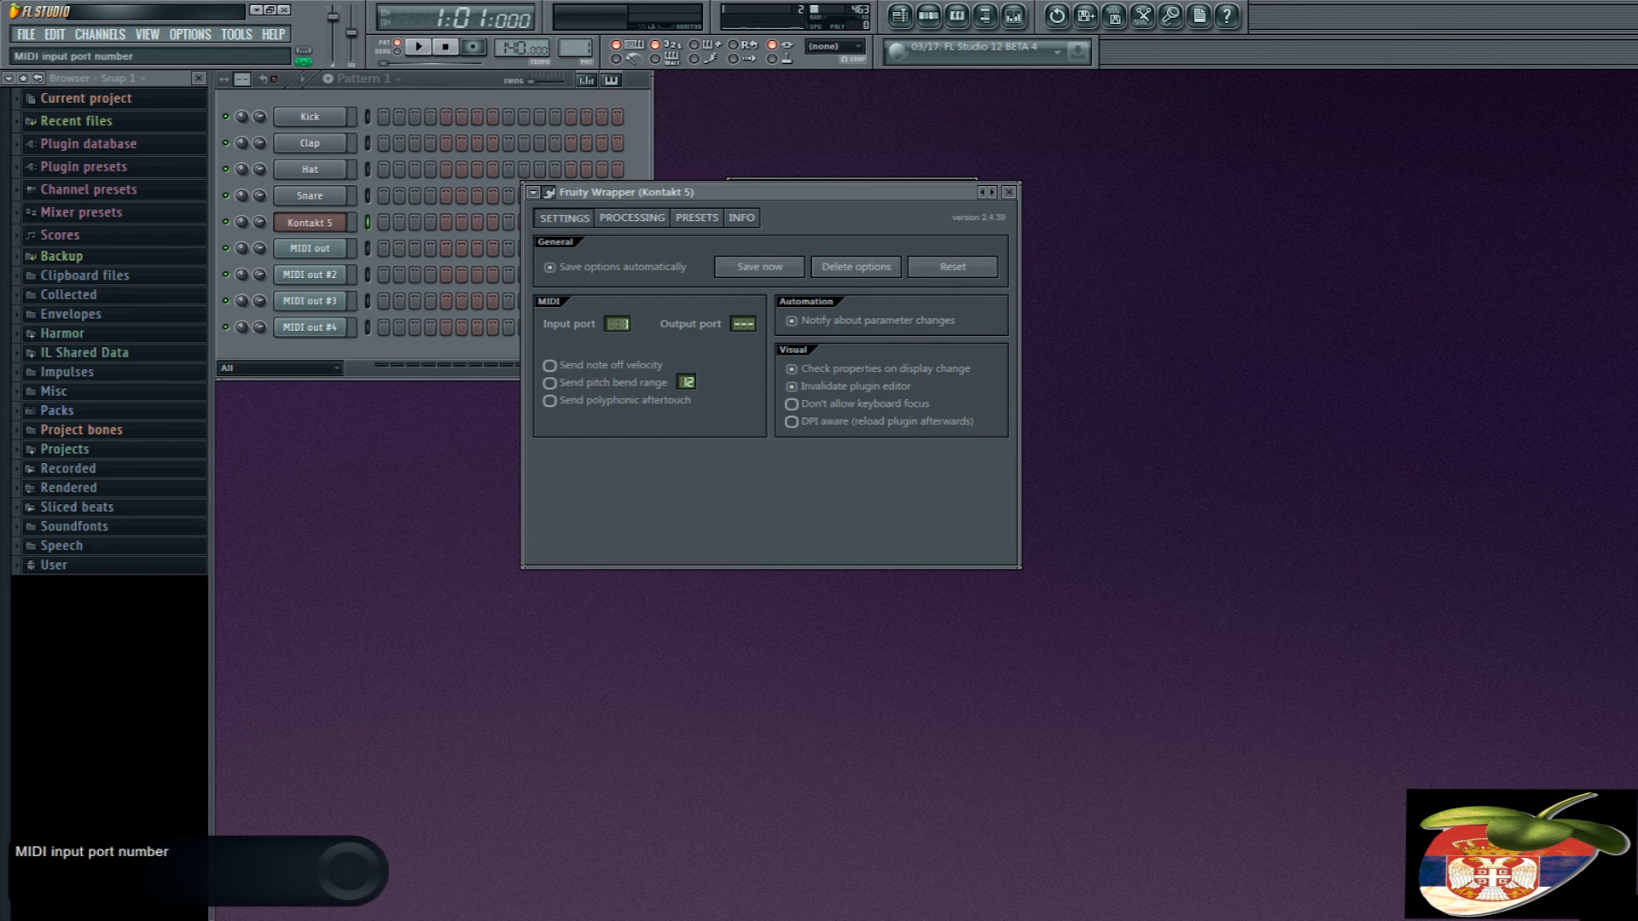
{"action": "left_click", "coordinate": [551, 193]}
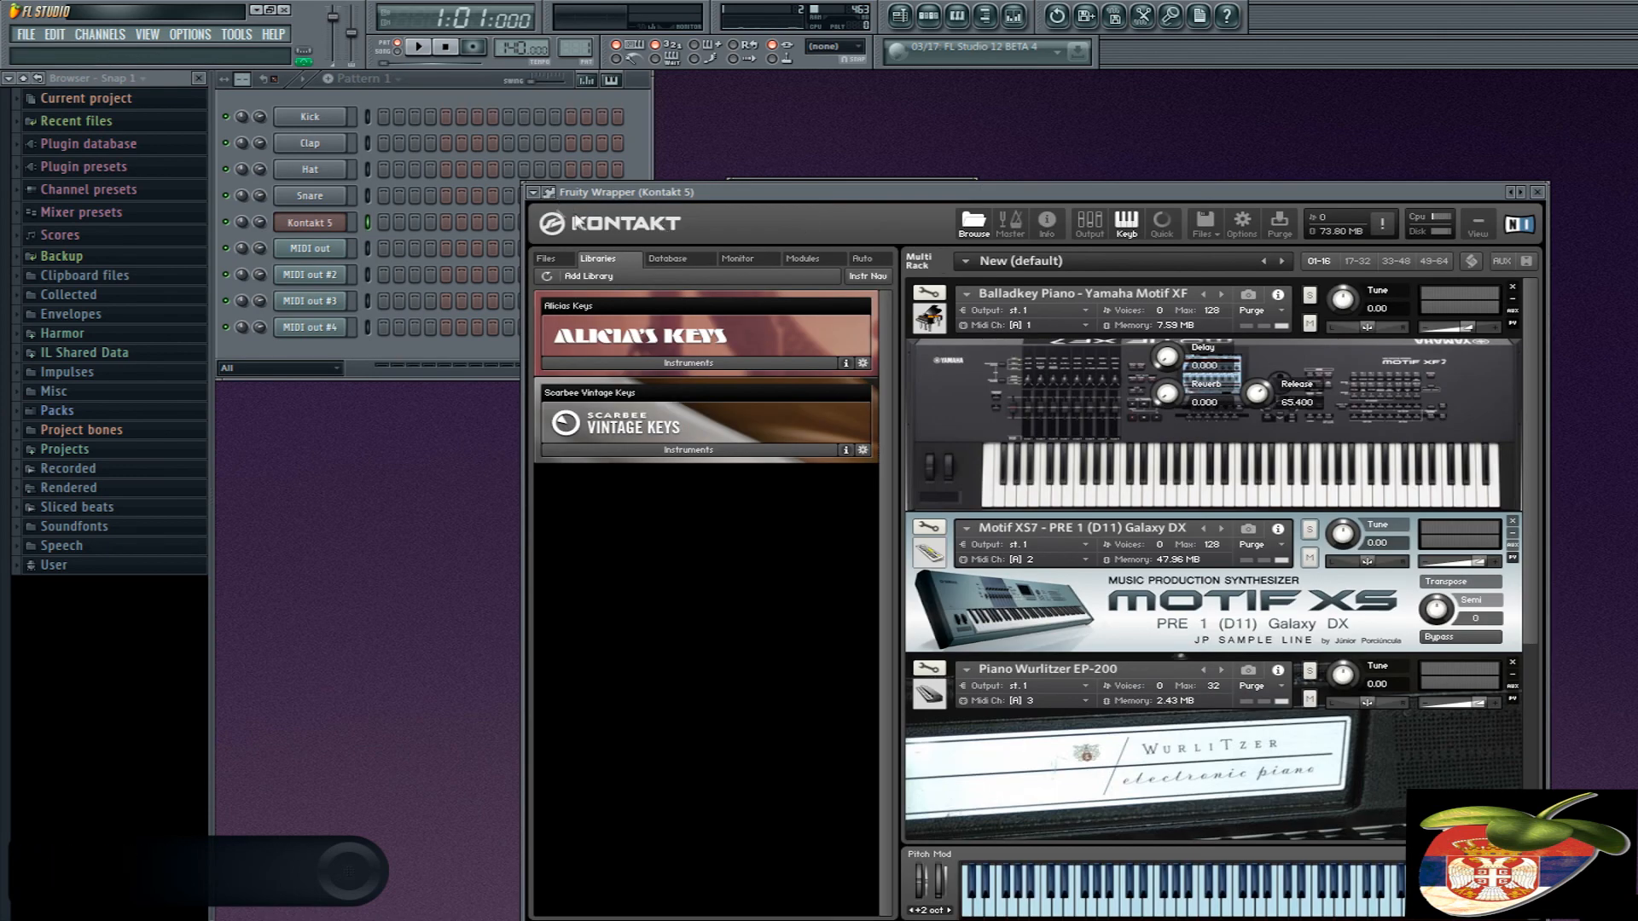
{"action": "left_click", "coordinate": [550, 193]}
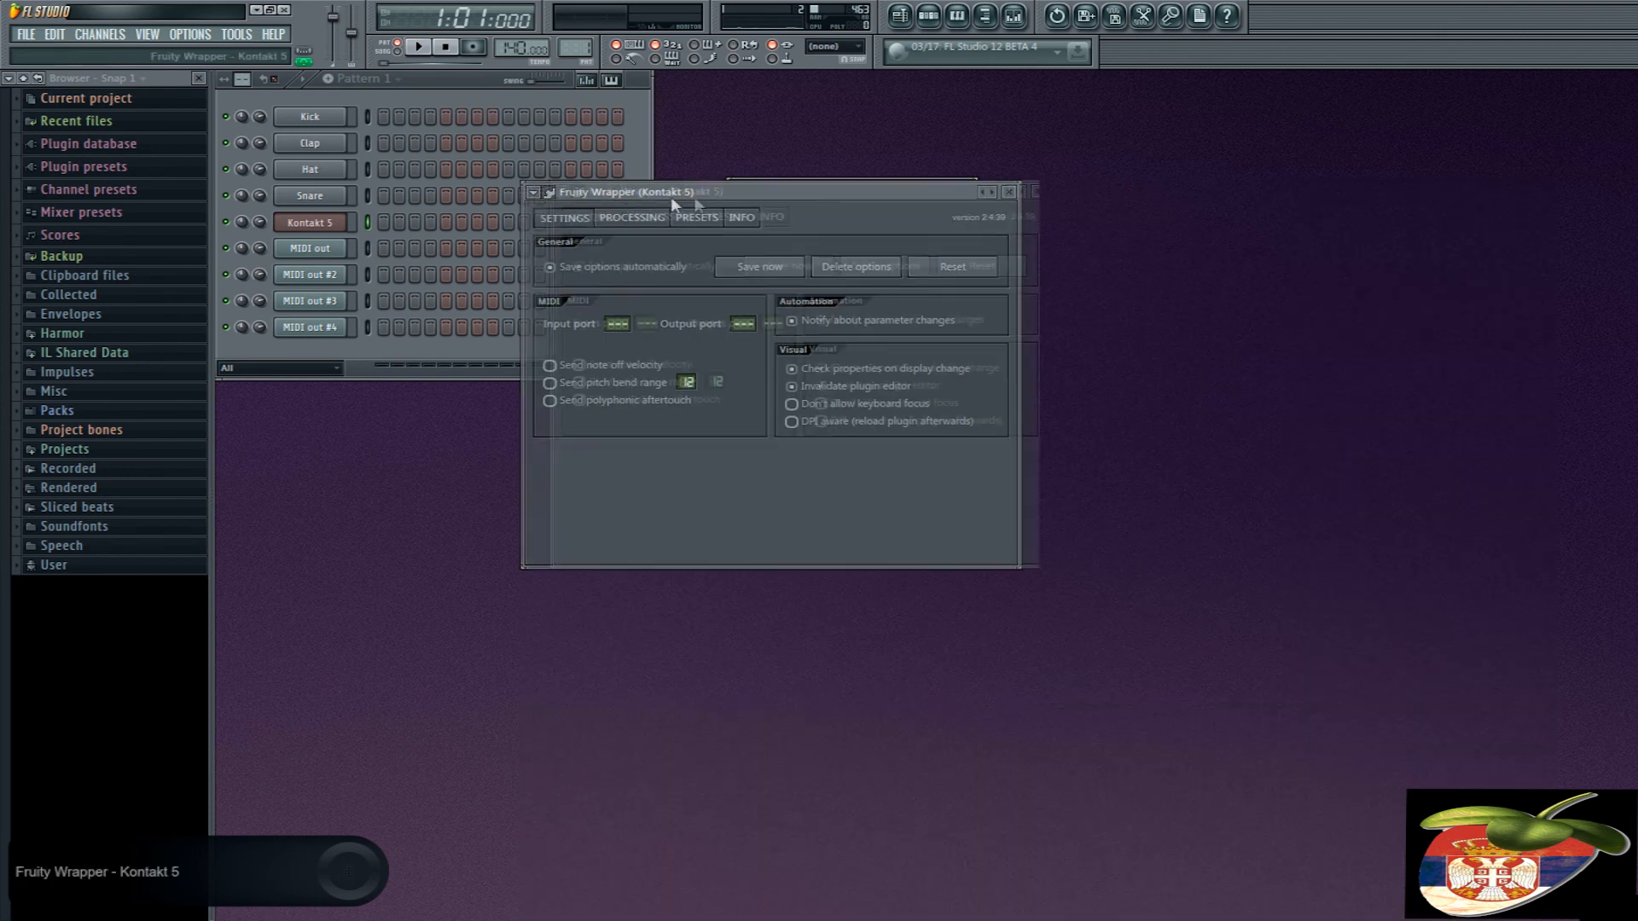
{"action": "left_click_drag", "start_coordinate": [694, 193], "coordinate": [771, 187]}
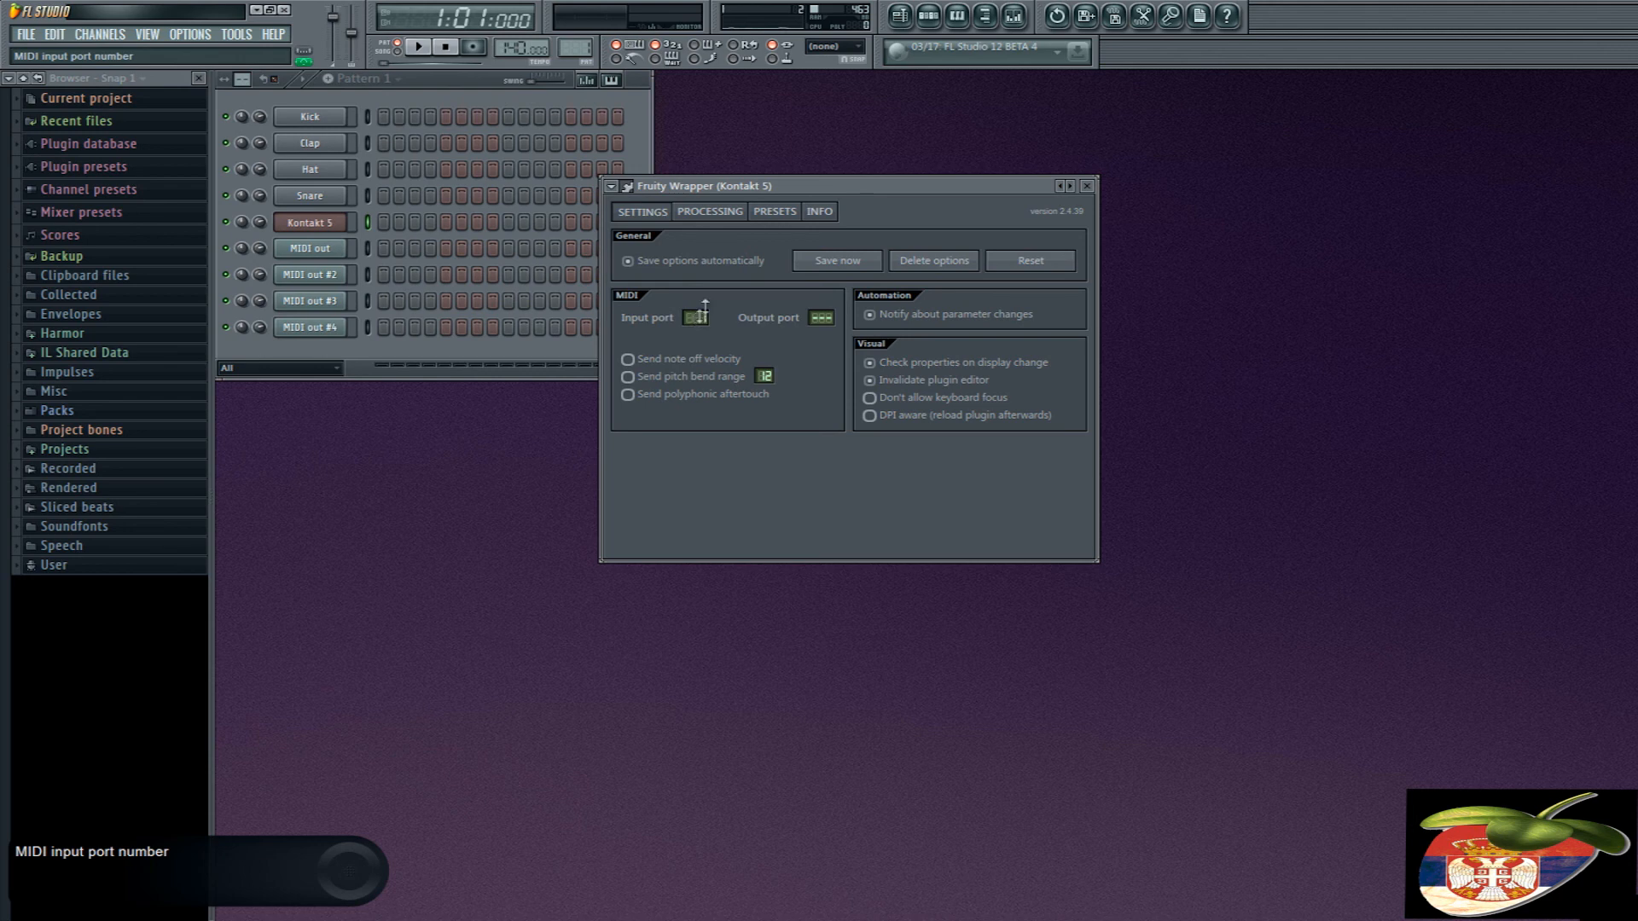
- Review the MIDI channels of the Kontakt instruments and compare them with the channel numbers of the MIDI out channels
{"action": "left_click", "coordinate": [632, 188]}
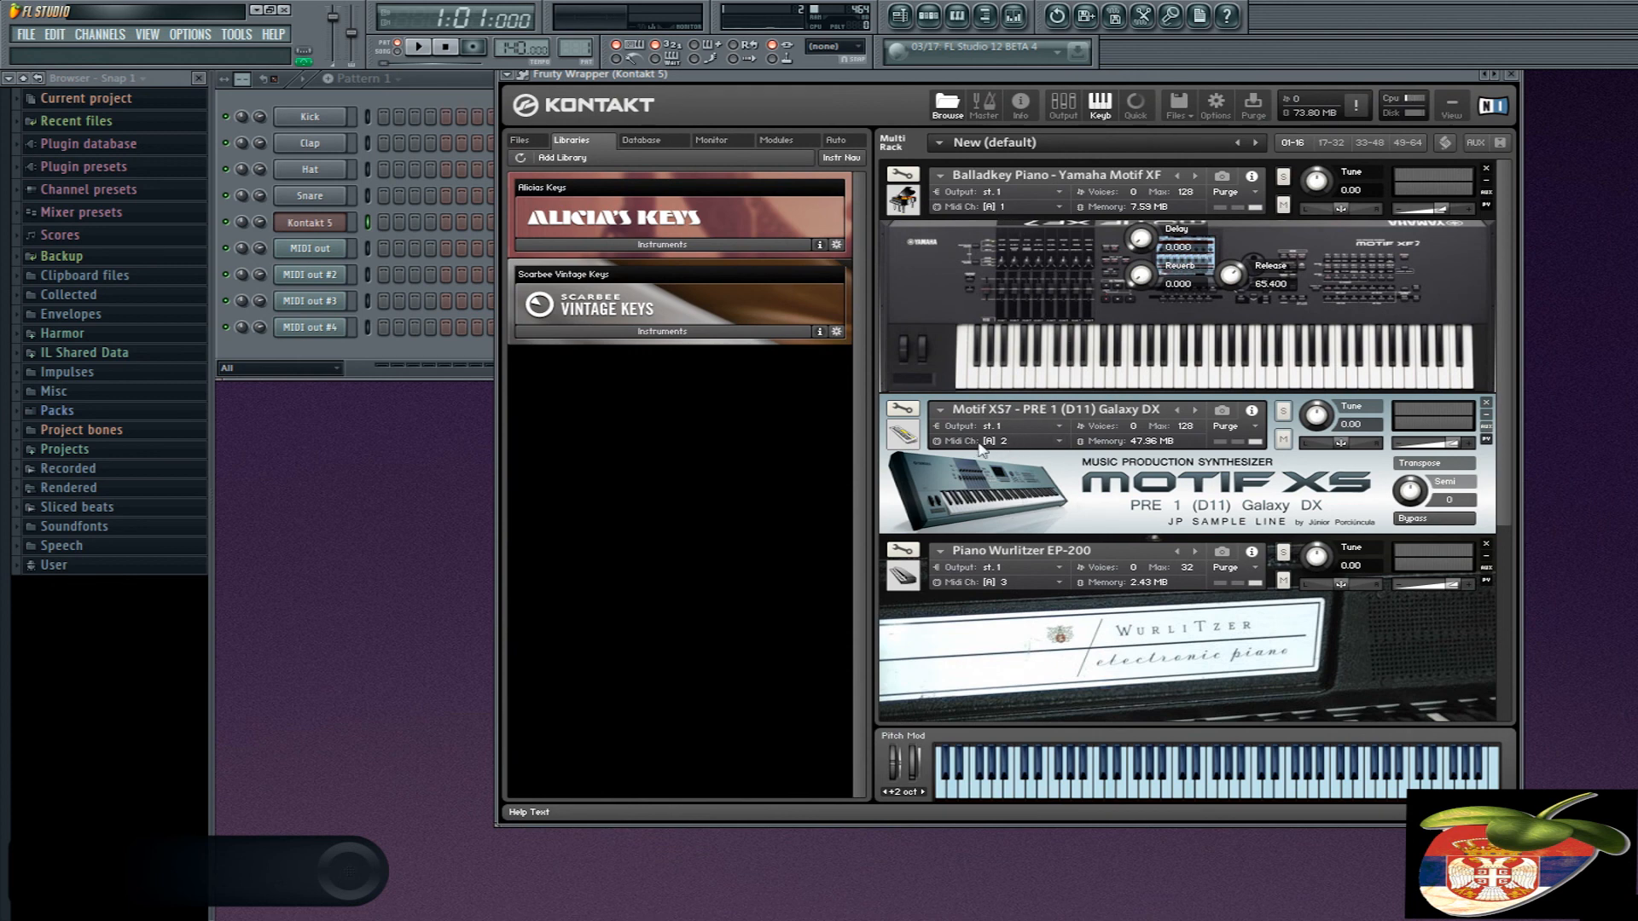
{"action": "scroll", "coordinate": [1019, 580], "scroll_direction": "down", "scroll_amount": 3}
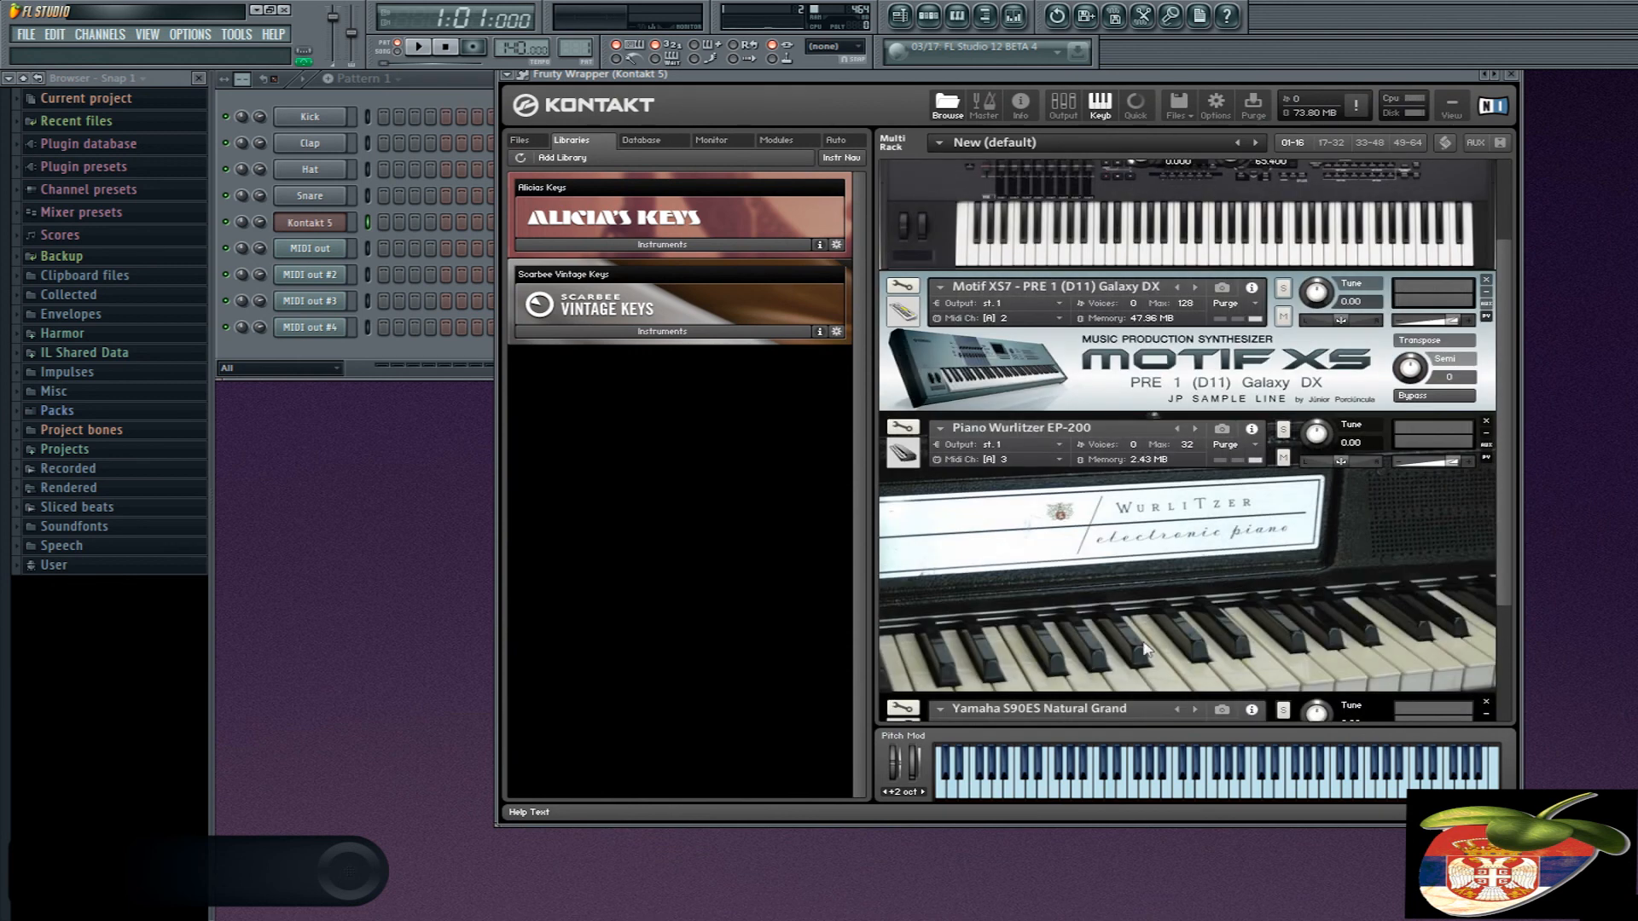
{"action": "scroll", "coordinate": [1010, 704], "scroll_direction": "down", "scroll_amount": 3}
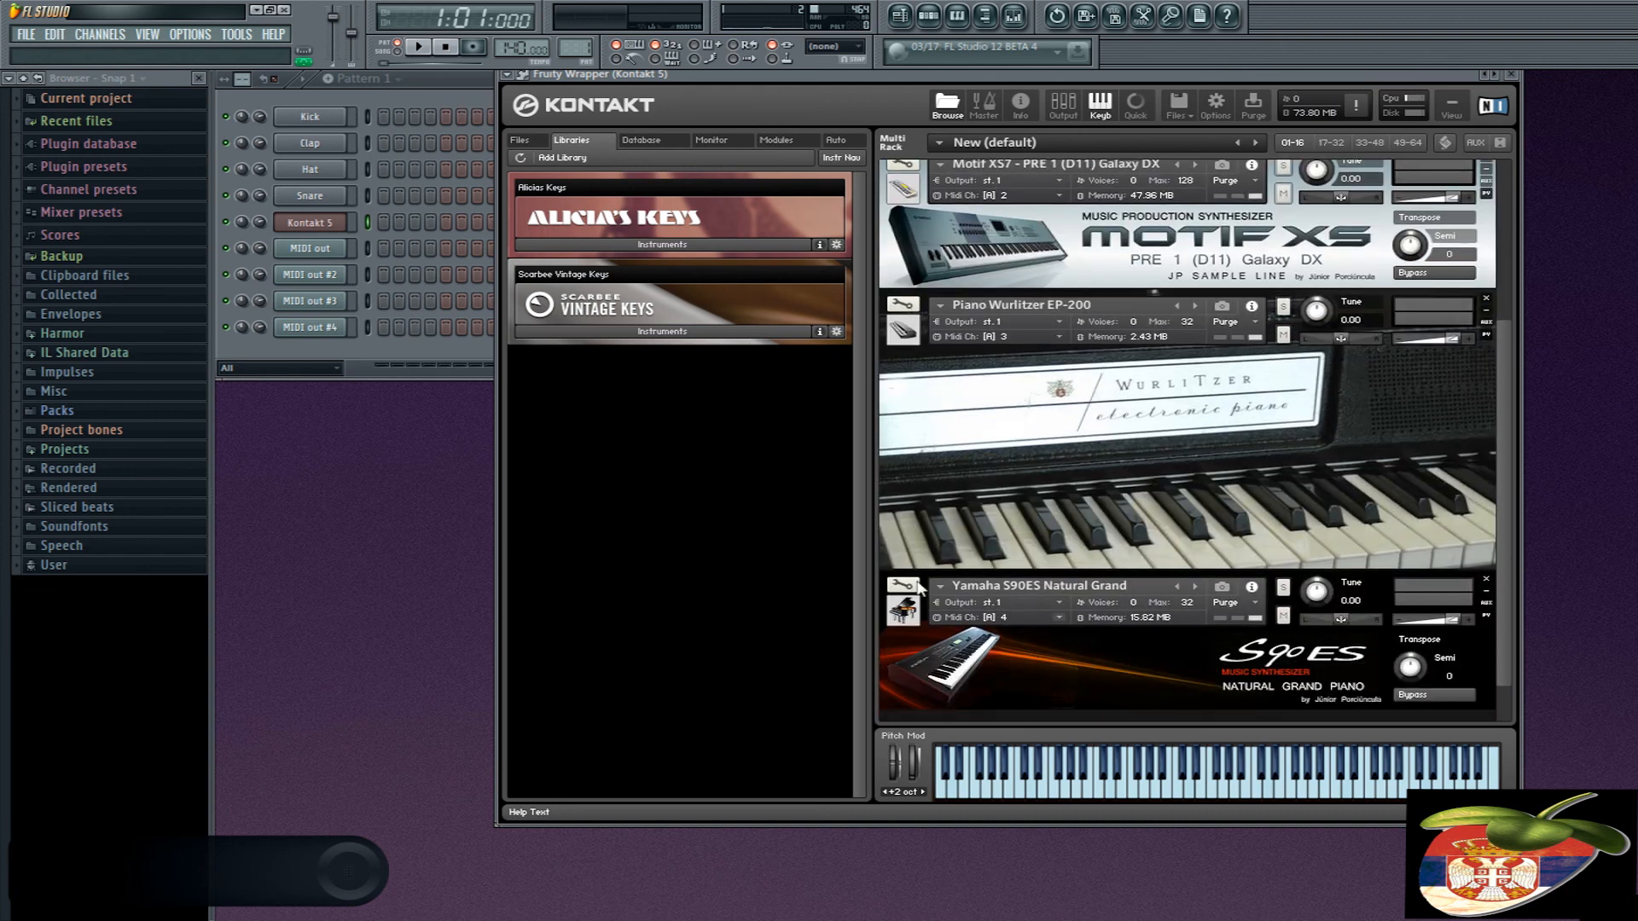
{"action": "left_click", "coordinate": [335, 252]}
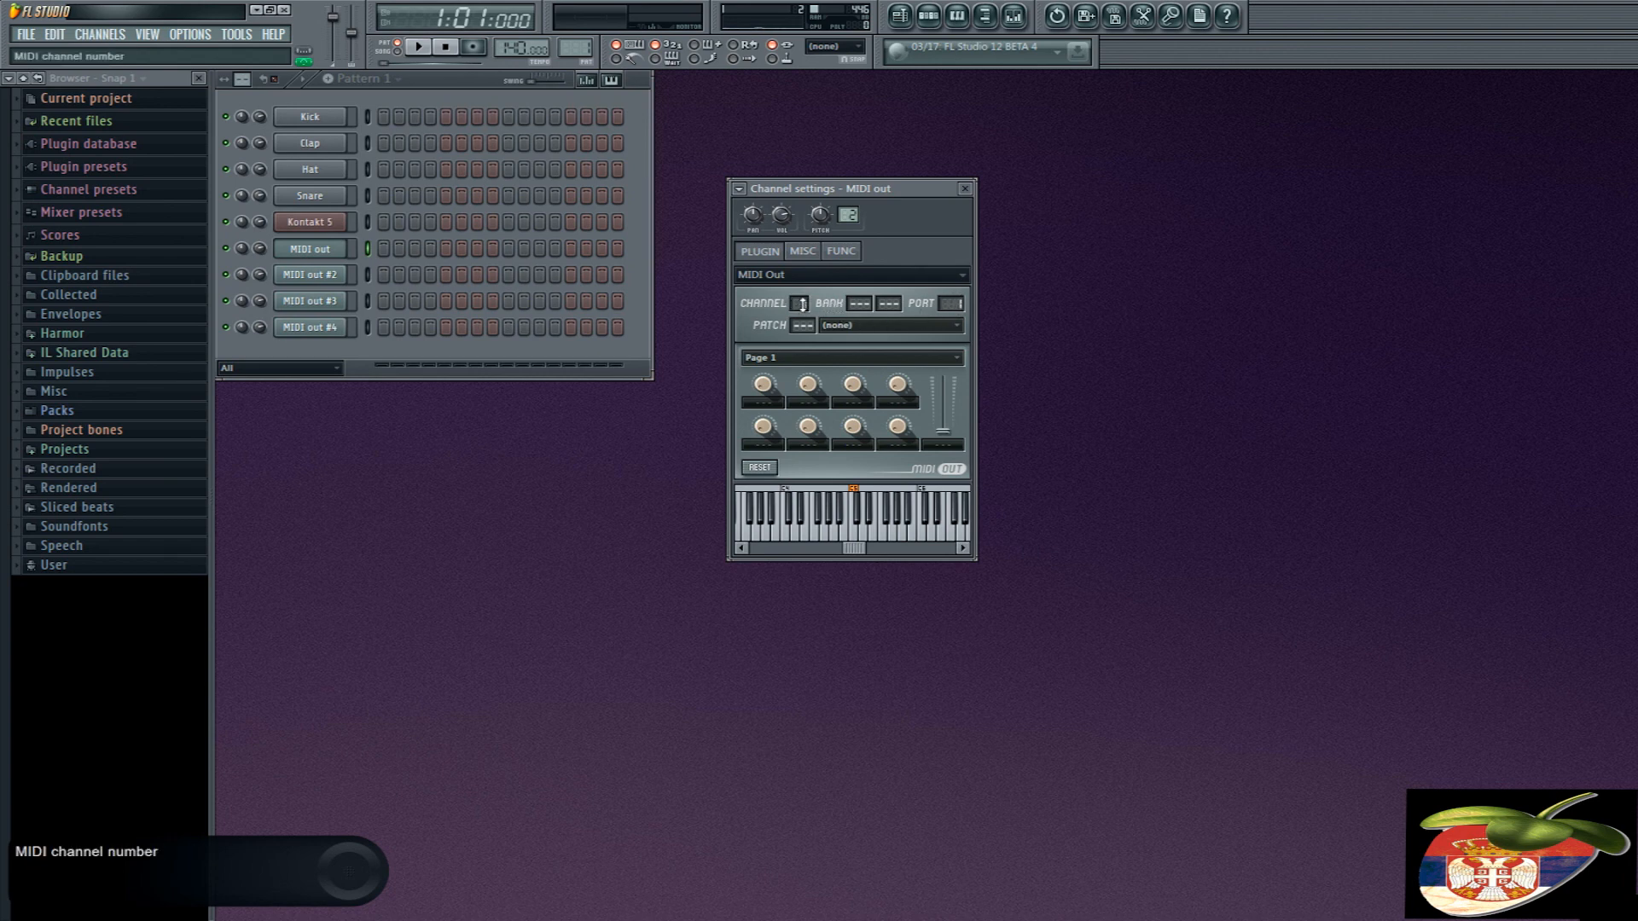
{"action": "left_click", "coordinate": [311, 278]}
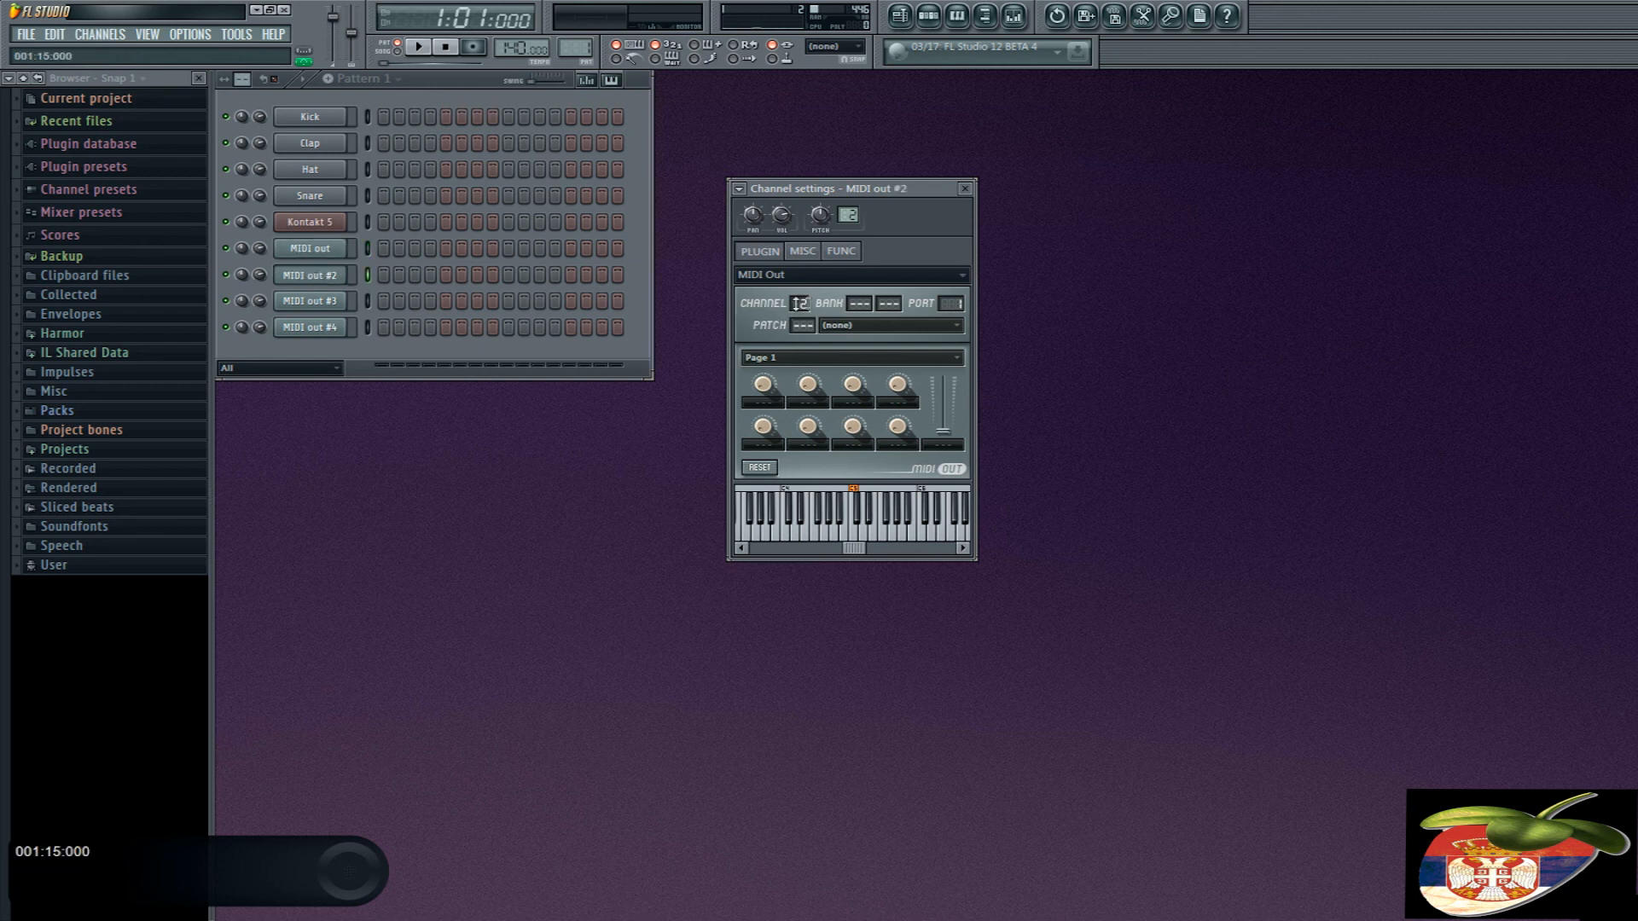
{"action": "left_click", "coordinate": [306, 326]}
- Play test notes through each of the four MIDI out channels in turn and reopen the Kontakt 5 instrument rack
{"action": "left_click", "coordinate": [299, 250]}
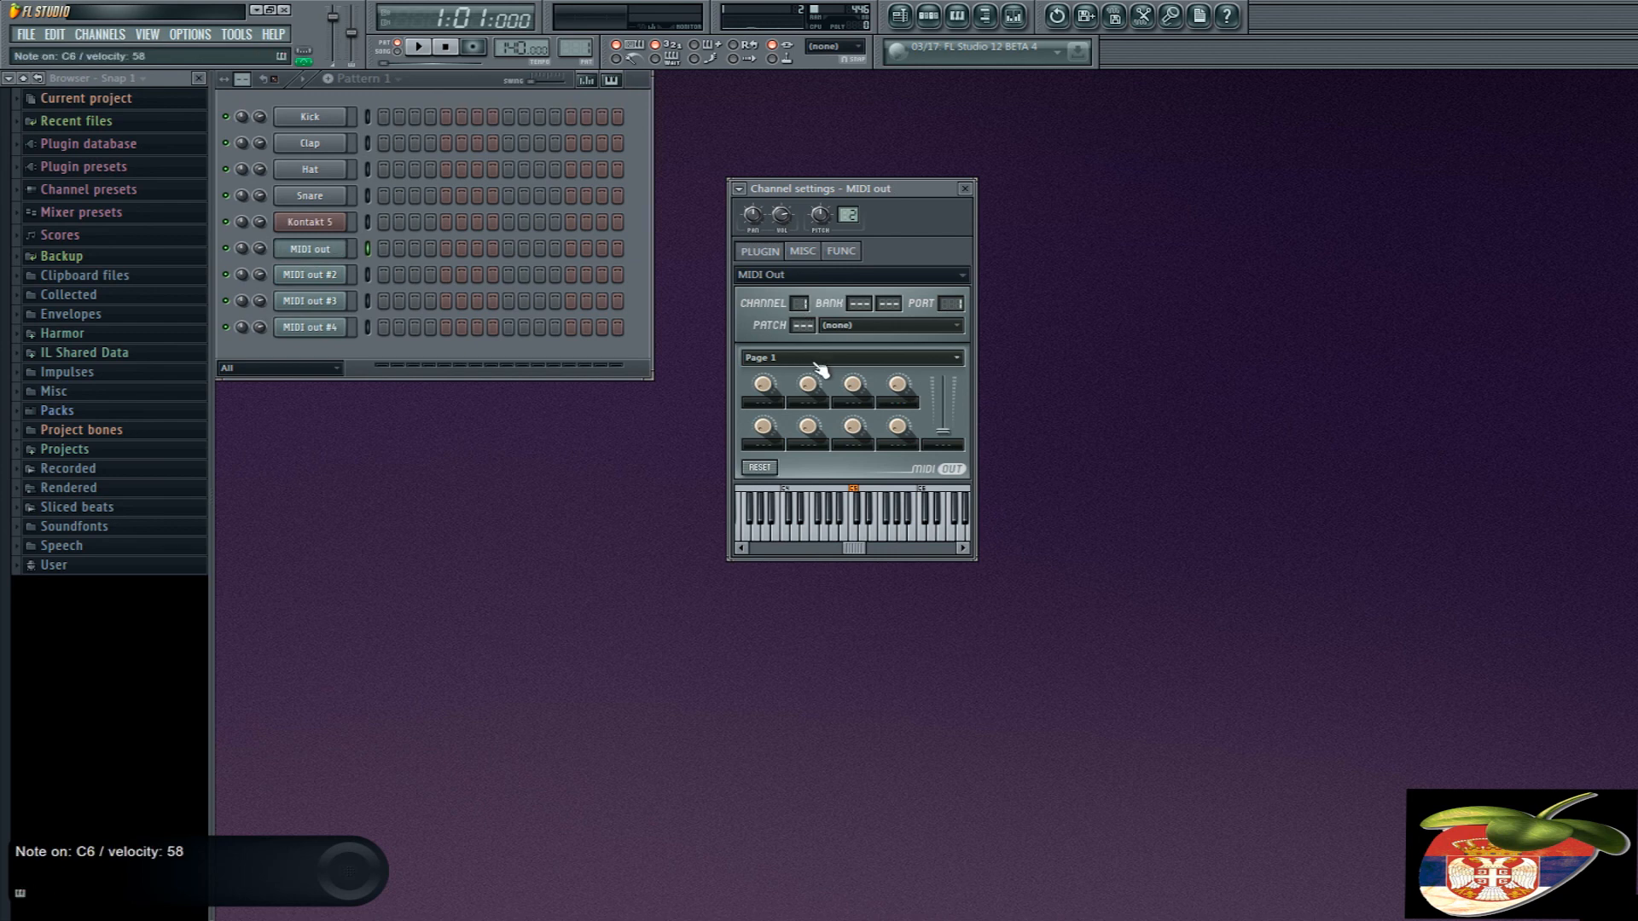
{"action": "left_click", "coordinate": [324, 274]}
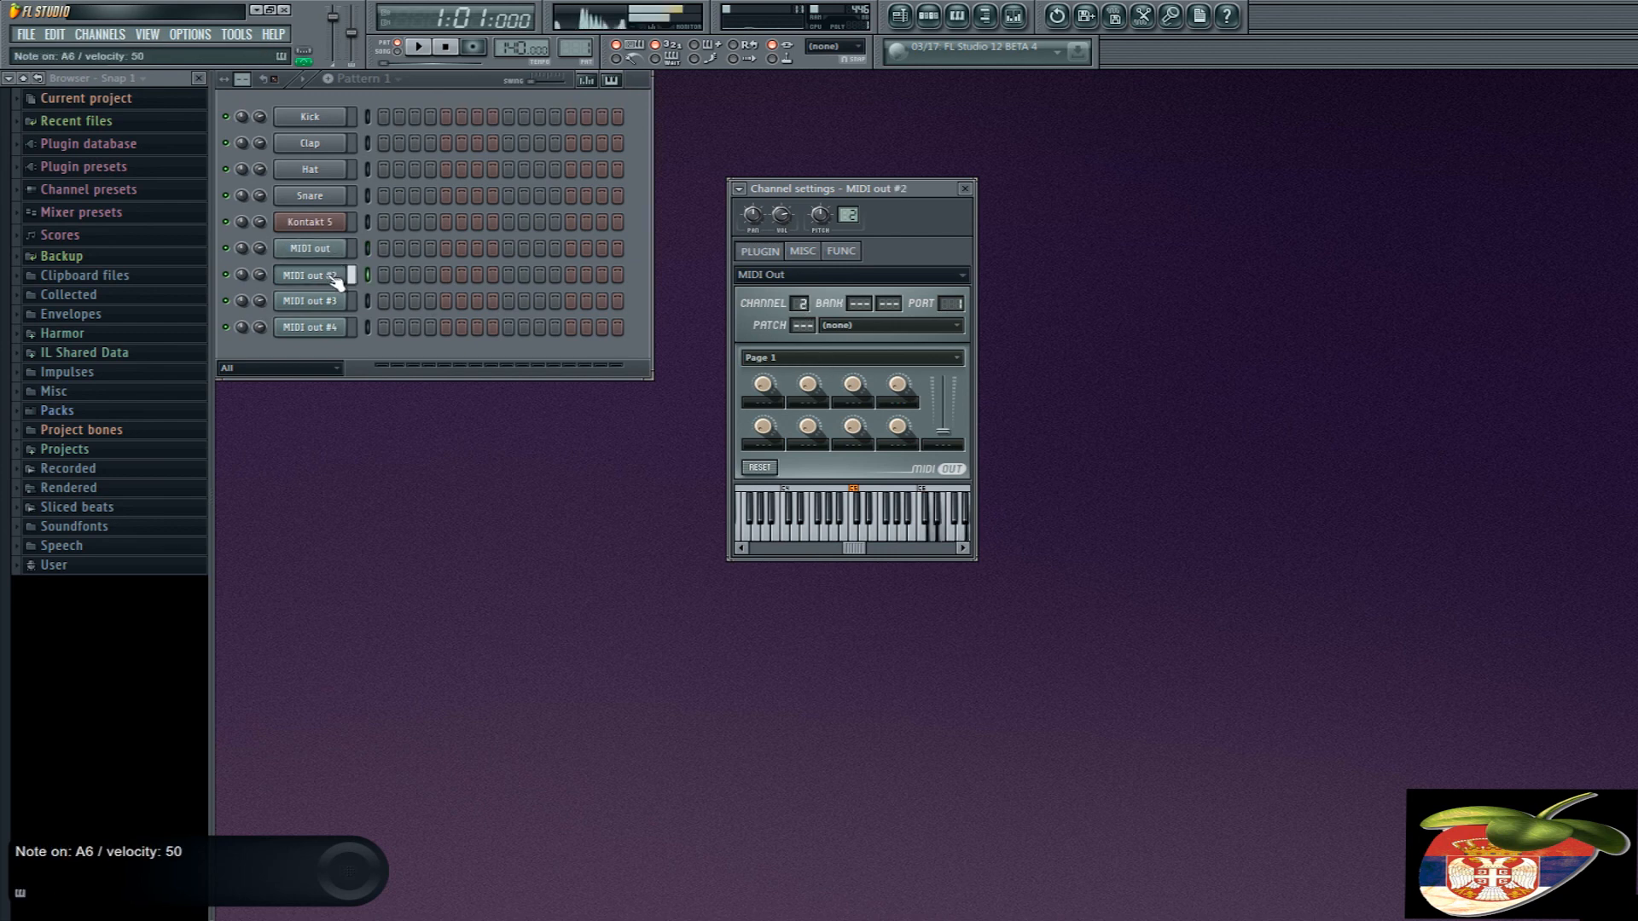
{"action": "left_click", "coordinate": [331, 305]}
{"action": "left_click", "coordinate": [343, 330]}
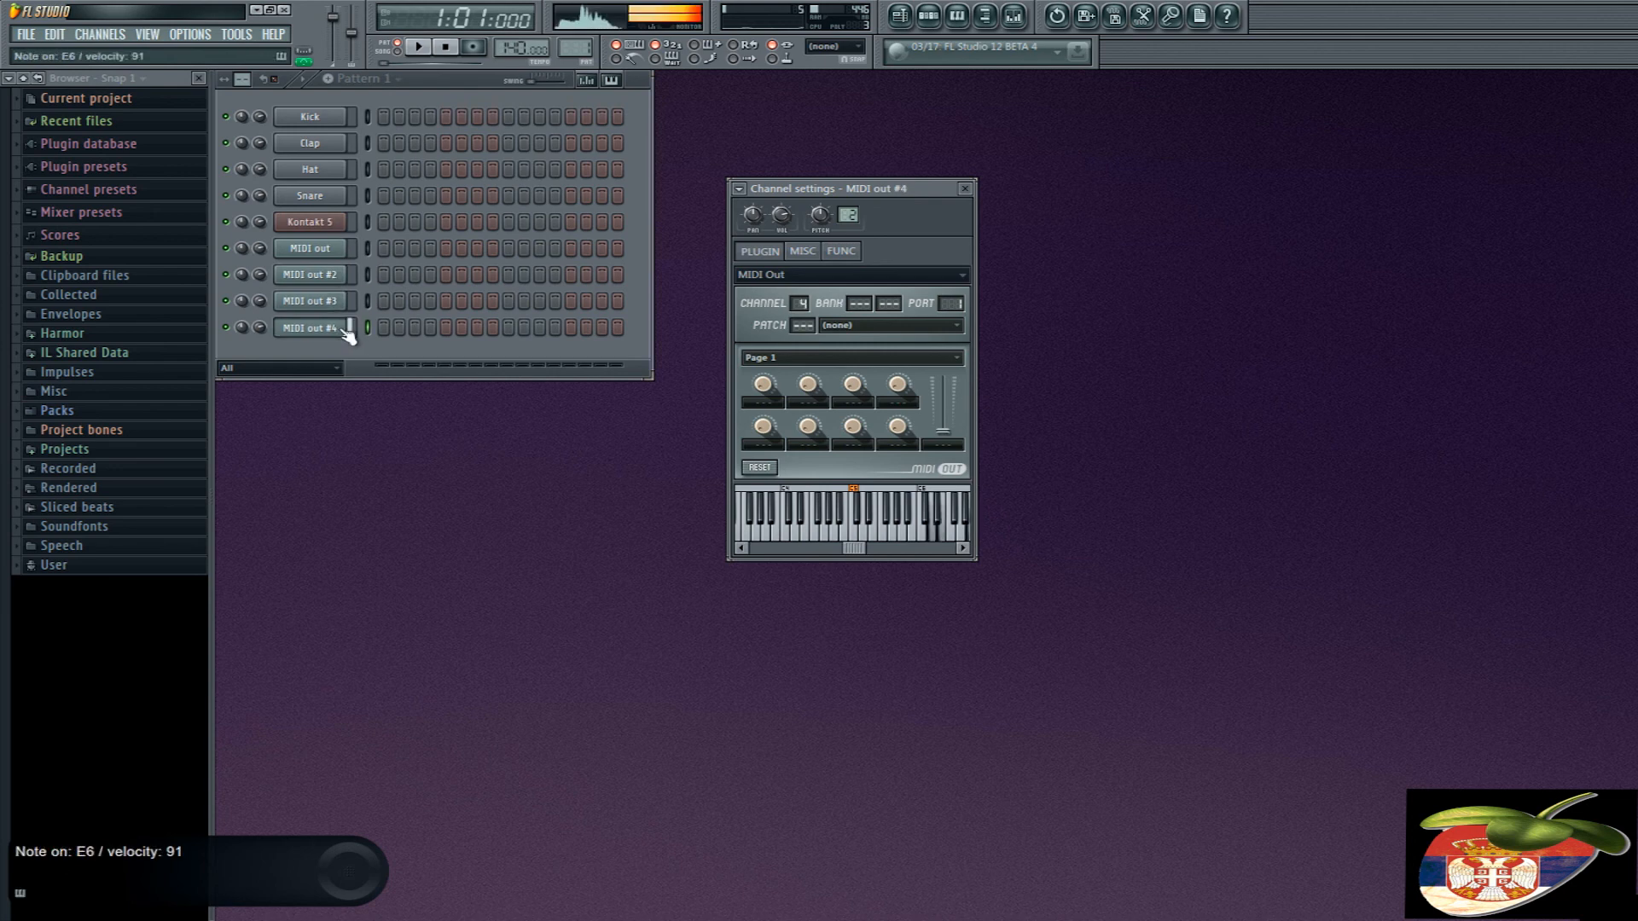
{"action": "left_click", "coordinate": [328, 225]}
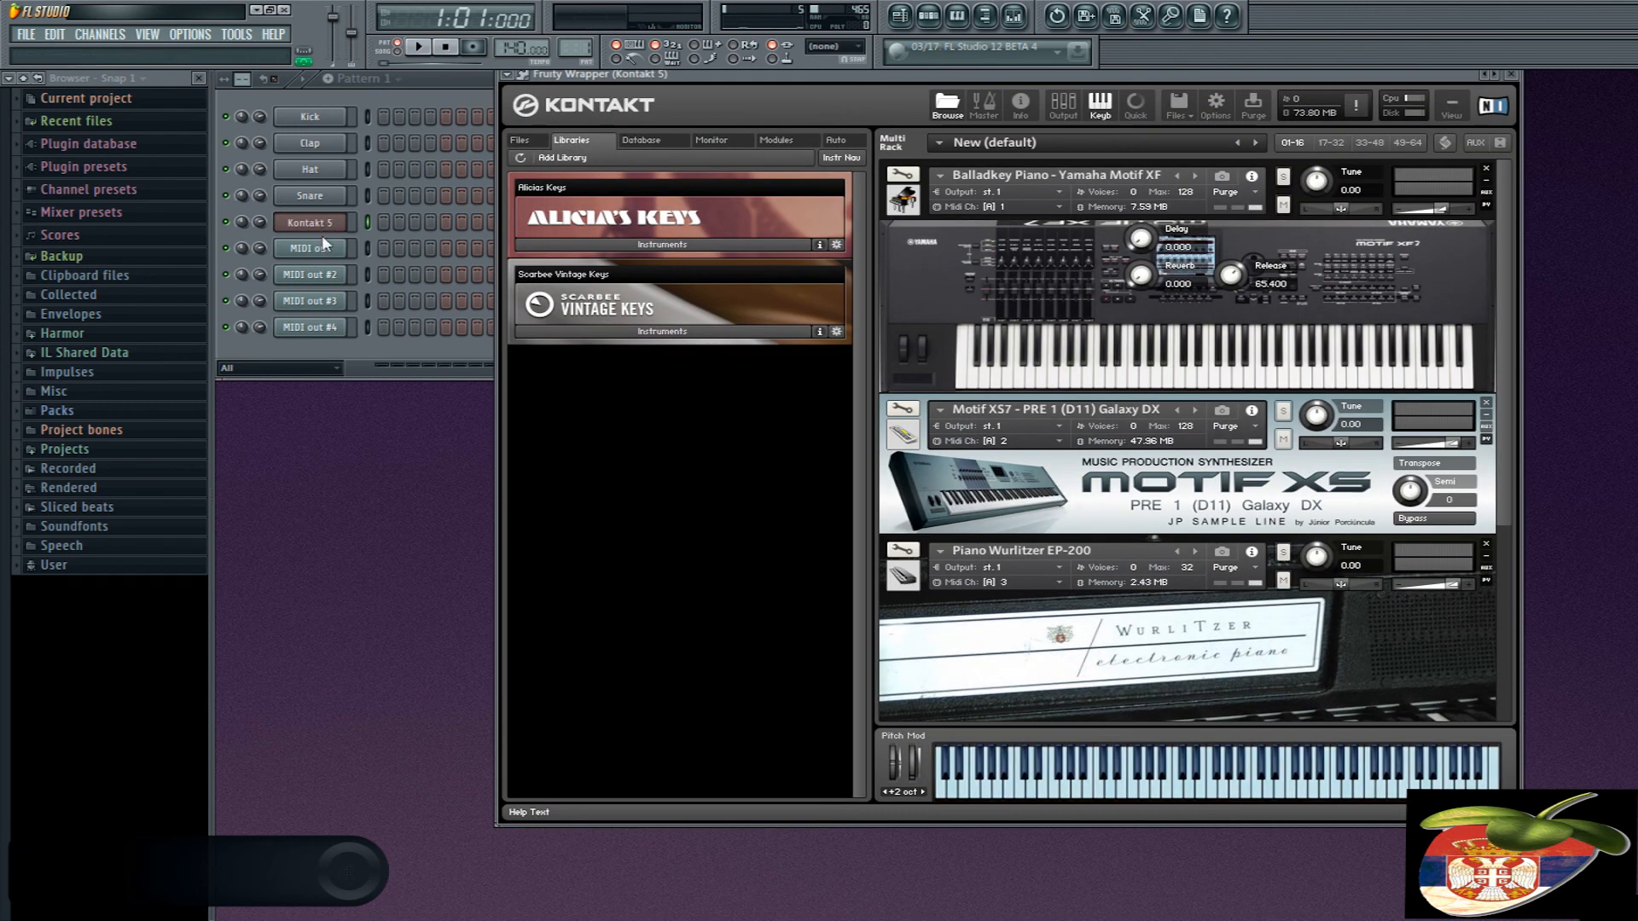